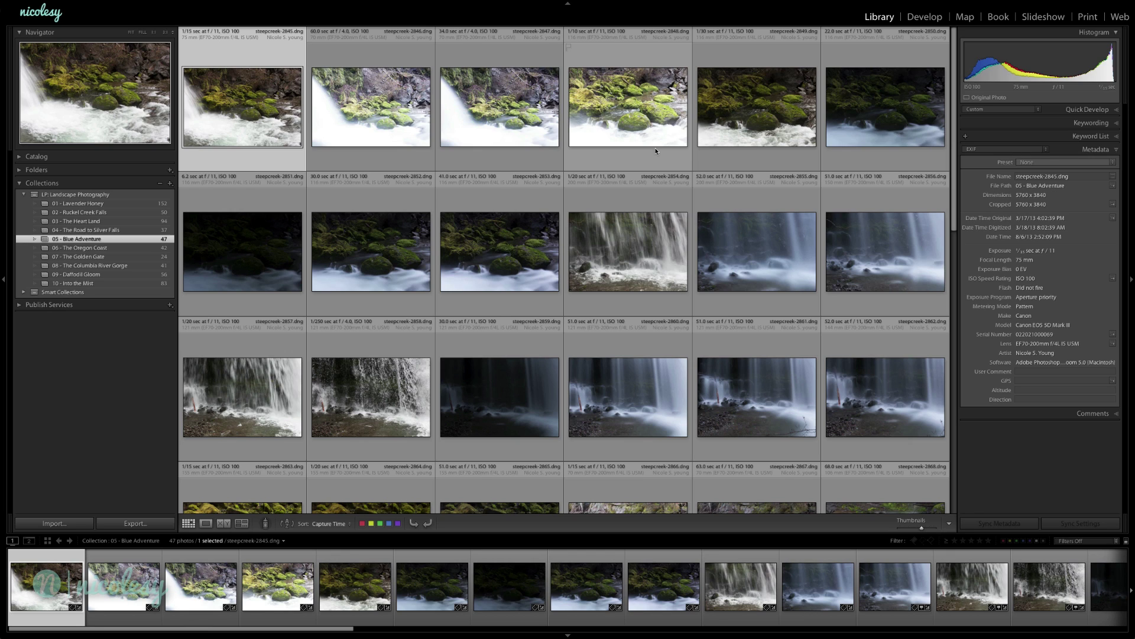
Open steepcreek-2845, the first photo of the 05 - Blue Adventure collection, at full size.
{"action": "double_click", "coordinate": [242, 78]}
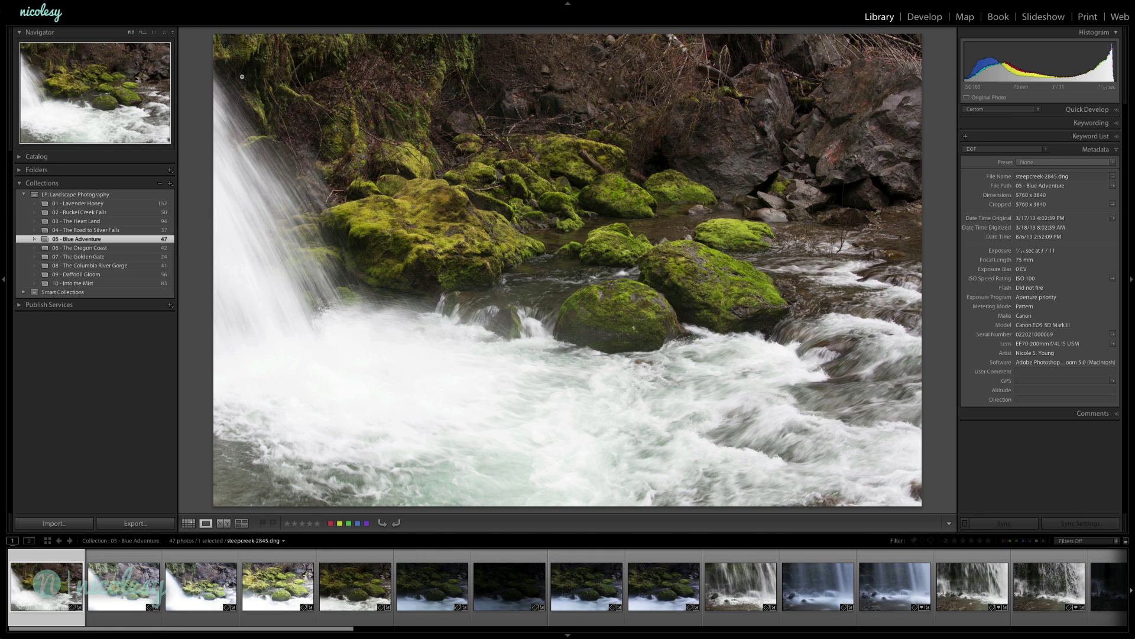
{"action": "key", "text": "Right"}
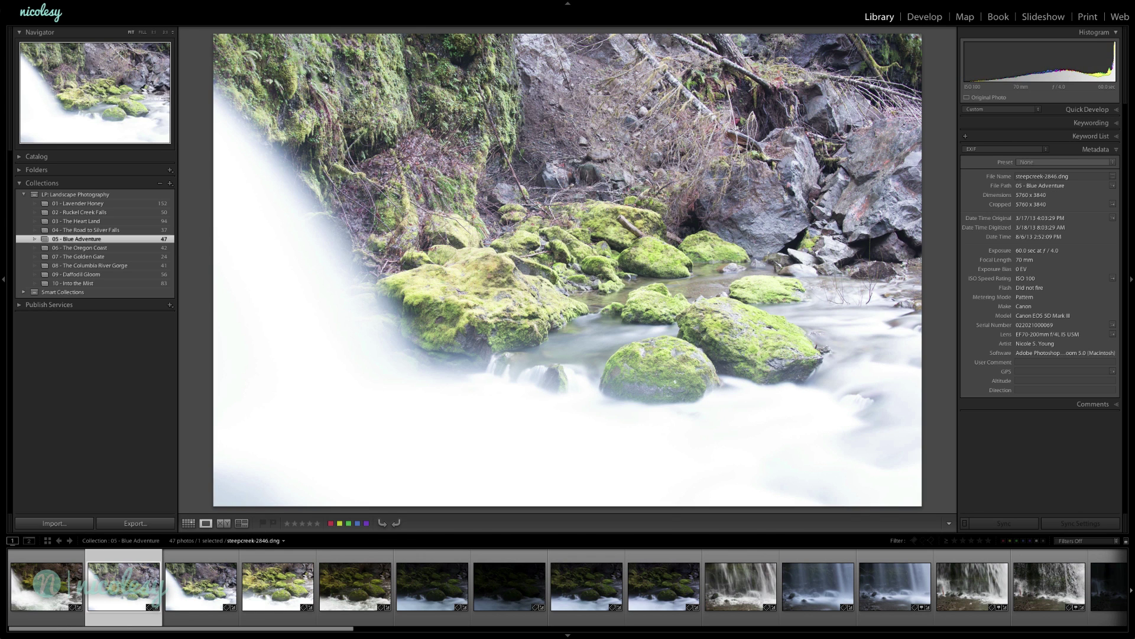
{"action": "key", "text": "Right"}
{"action": "key", "text": "Right"}
{"action": "key", "text": "Right"}
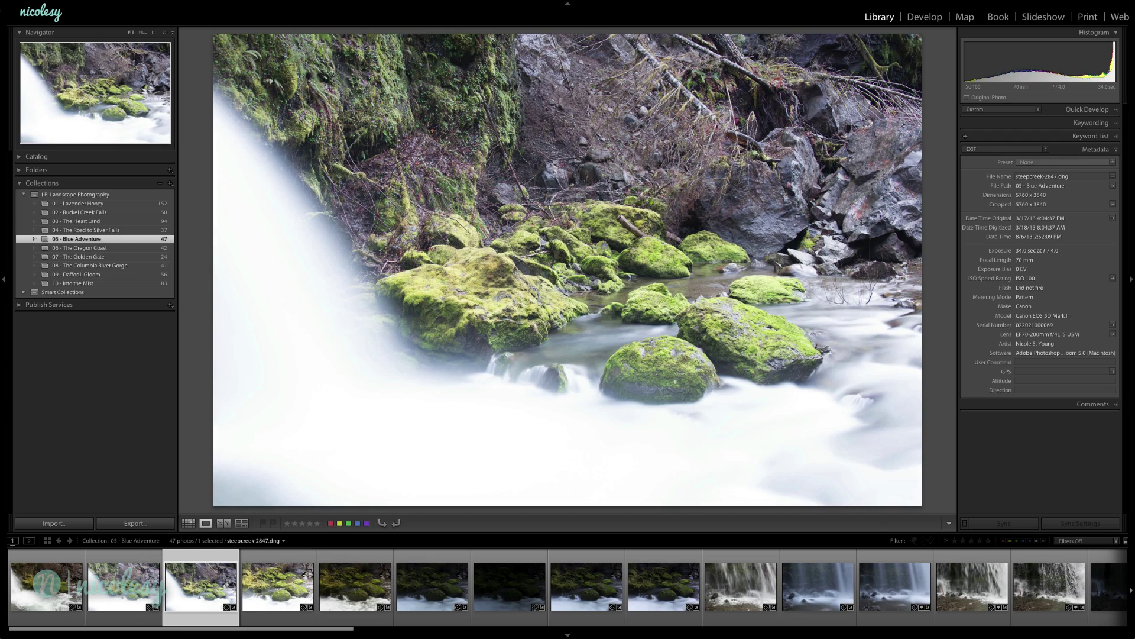
{"action": "key", "text": "Right"}
{"action": "key", "text": "Right"}
{"action": "key", "text": "Right"}
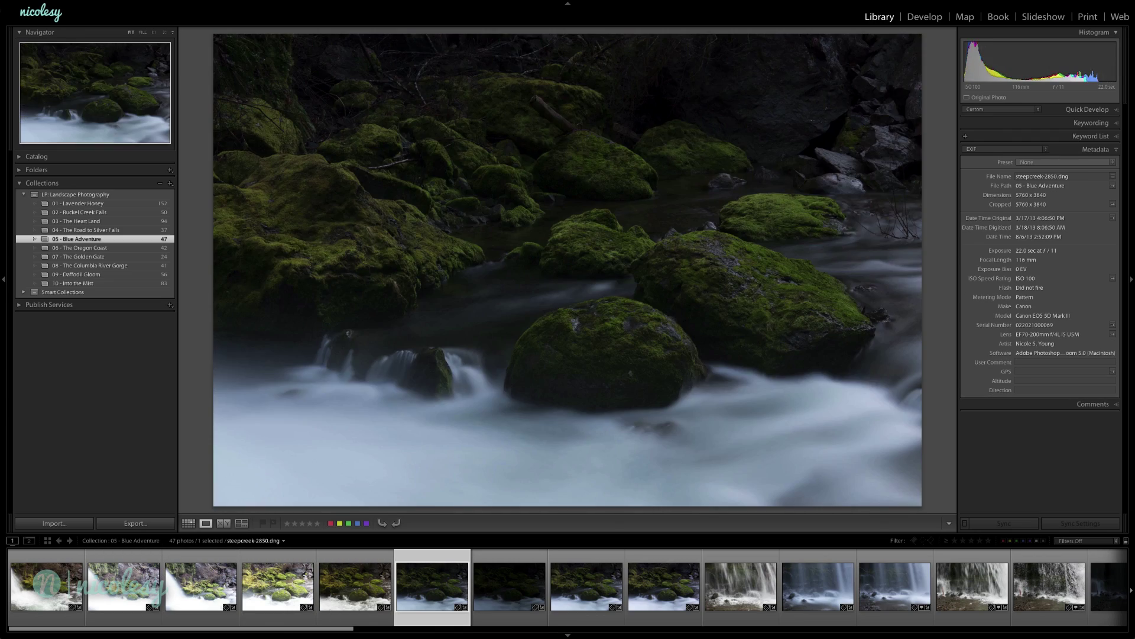
{"action": "key", "text": "Right"}
{"action": "key", "text": "g"}
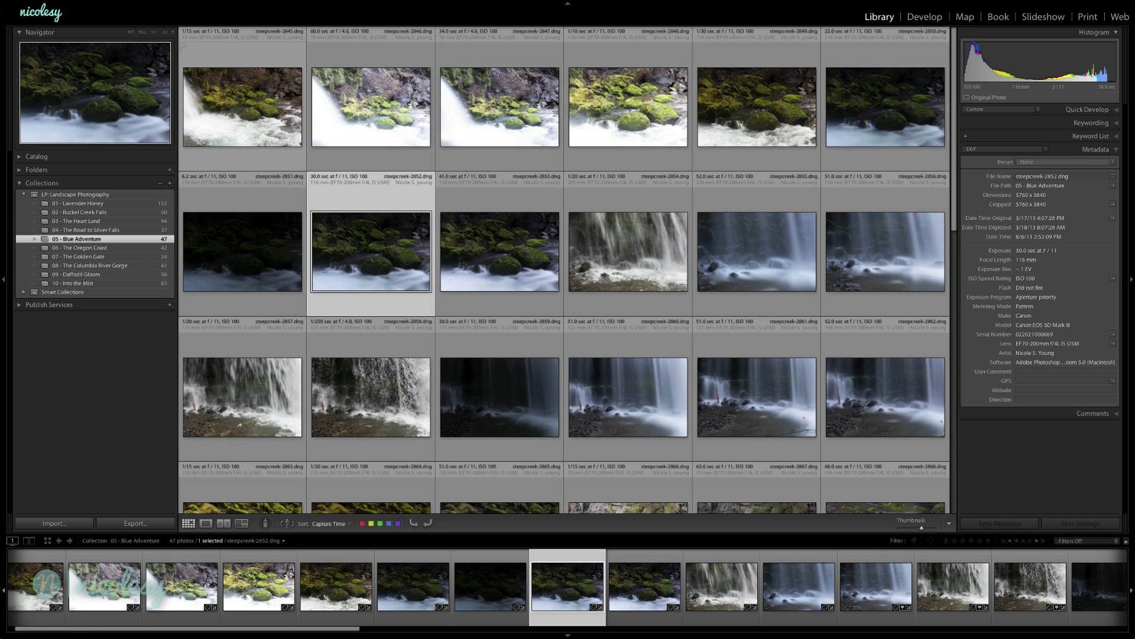
{"action": "left_click", "coordinate": [627, 219]}
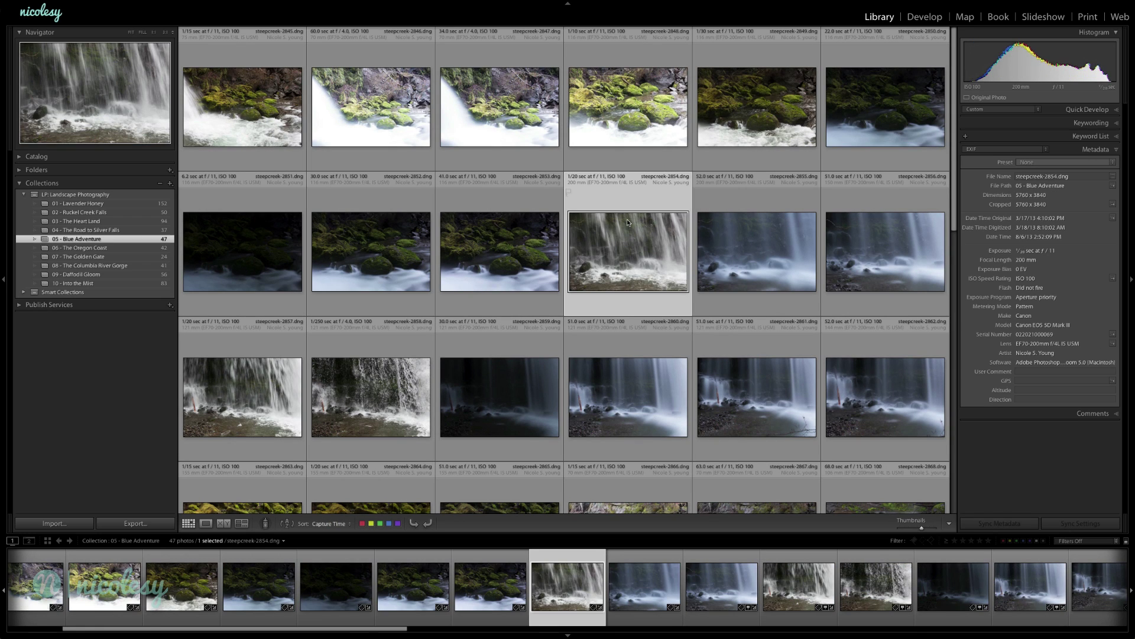
{"action": "key", "text": "e"}
{"action": "key", "text": "Right"}
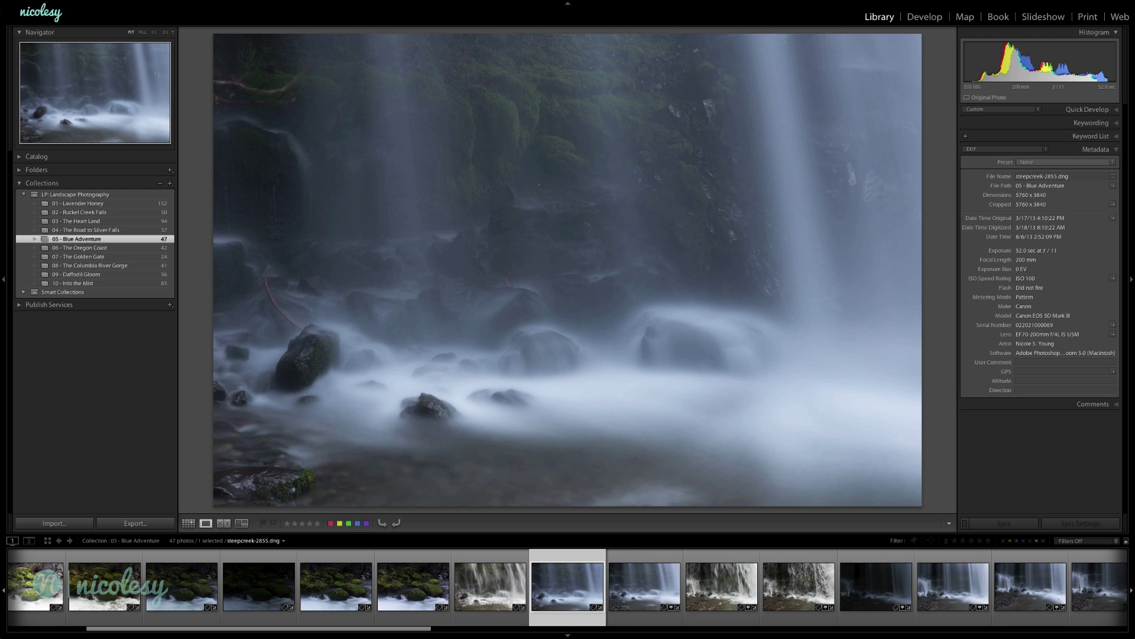
{"action": "left_click", "coordinate": [256, 93]}
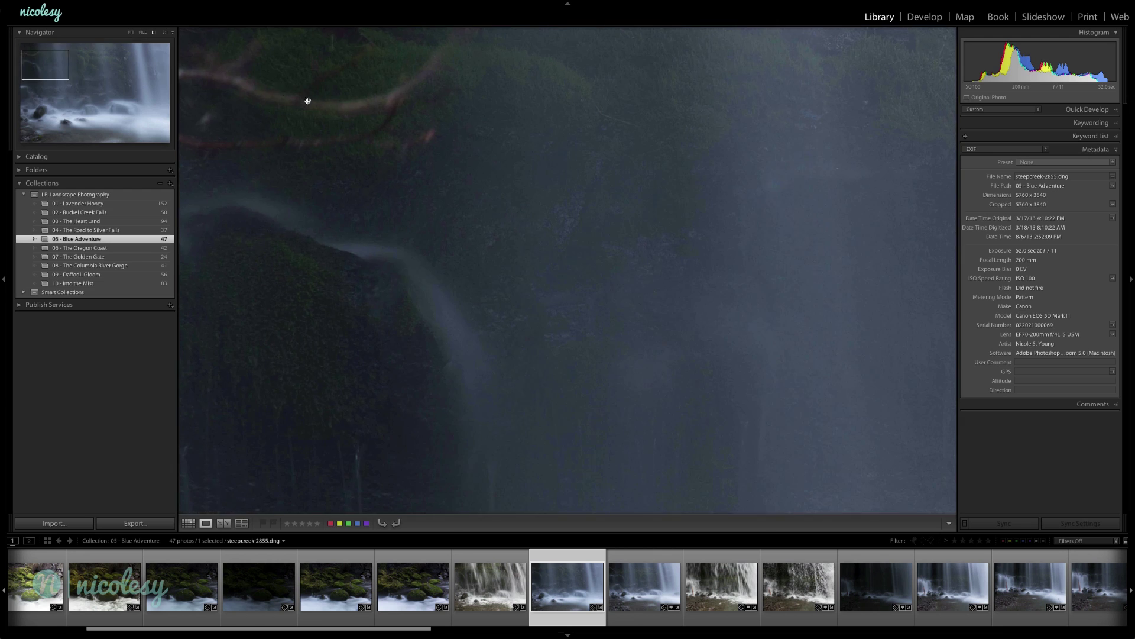
{"action": "left_click_drag", "start_coordinate": [306, 101], "coordinate": [438, 193]}
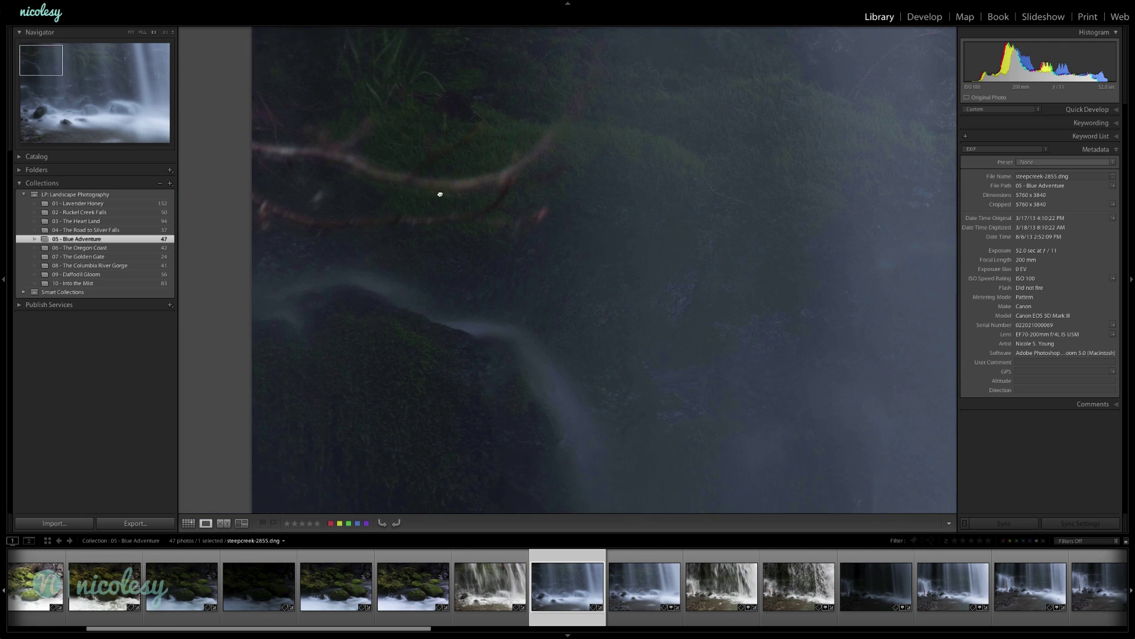
{"action": "left_click", "coordinate": [402, 175]}
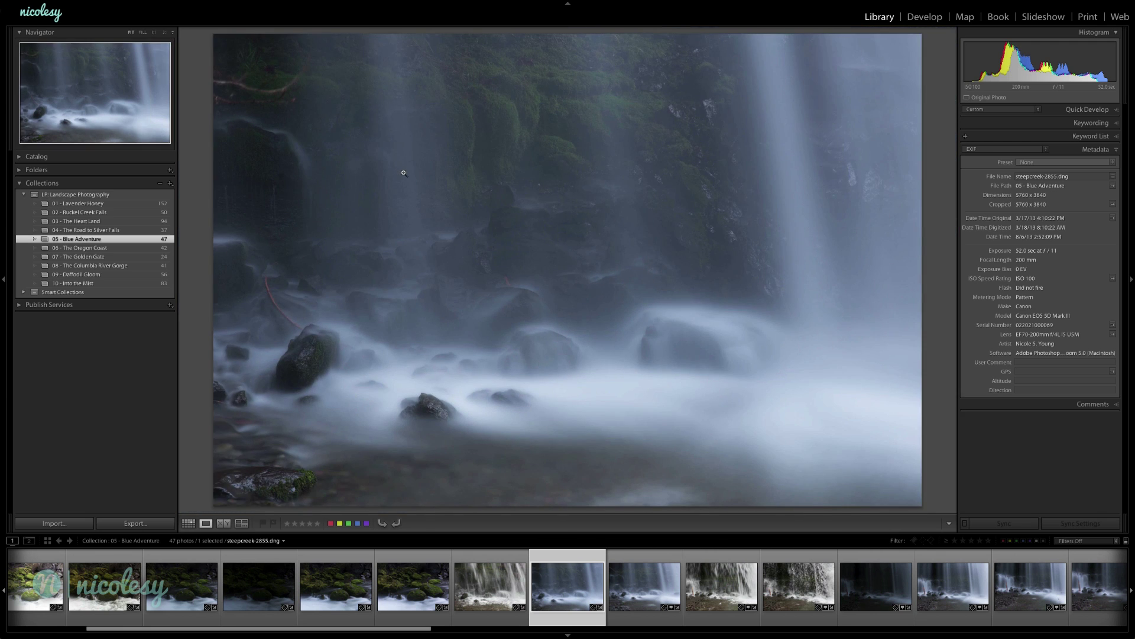
{"action": "key", "text": "g"}
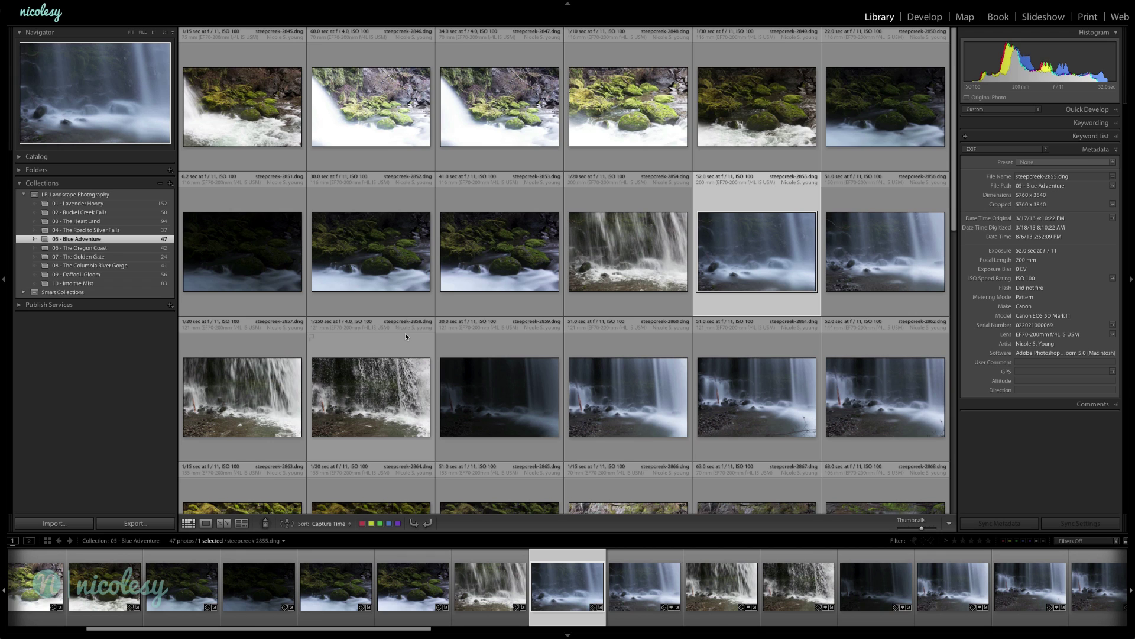
{"action": "scroll", "coordinate": [406, 336], "scroll_direction": "down", "scroll_amount": 3}
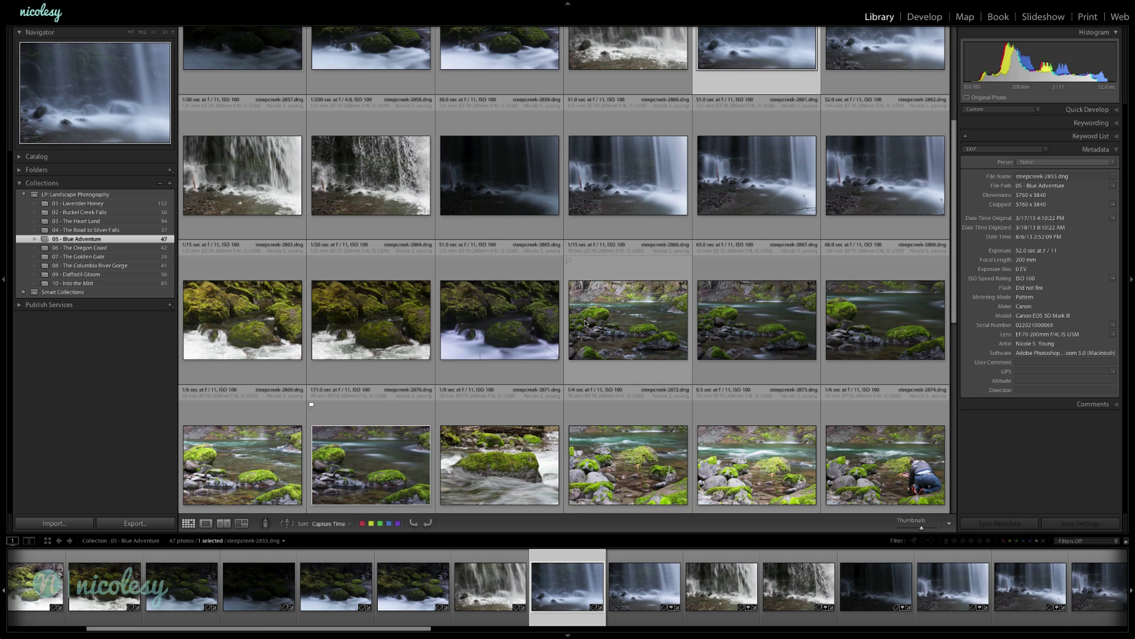
Scroll down to the mossy river-rock rows and open steepcreek-2866 at full size.
{"action": "scroll", "coordinate": [584, 322], "scroll_direction": "down", "scroll_amount": 1}
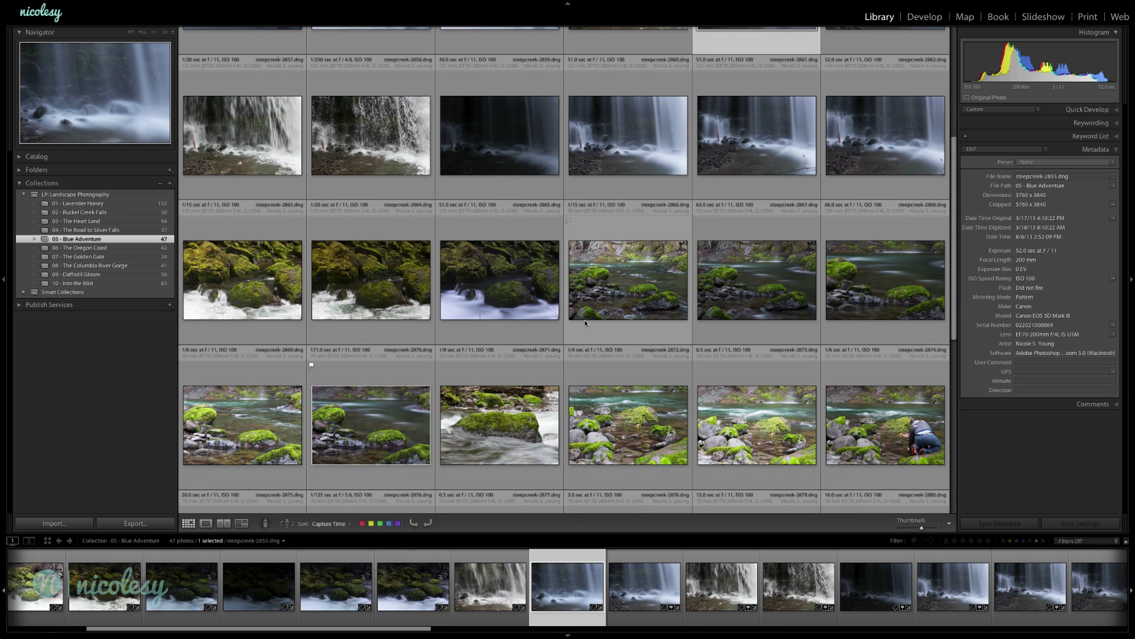
{"action": "double_click", "coordinate": [664, 303]}
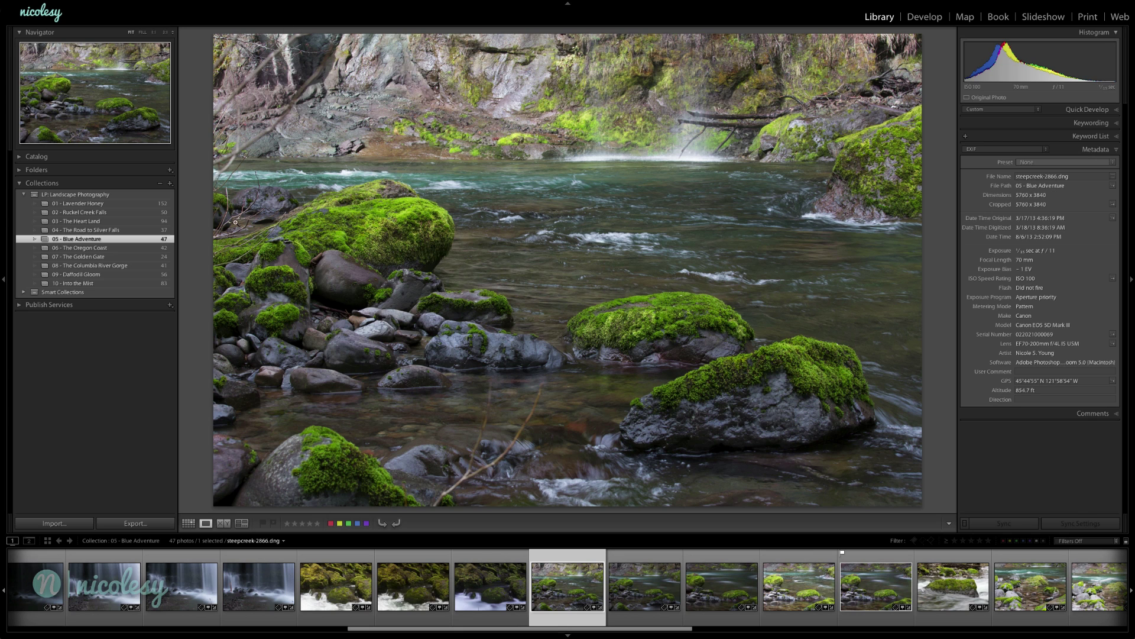
Compare the river shots from 2866 through 2870, settling on the long-exposure steepcreek-2870.
{"action": "key", "text": "Right"}
{"action": "key", "text": "Left"}
{"action": "key", "text": "Right"}
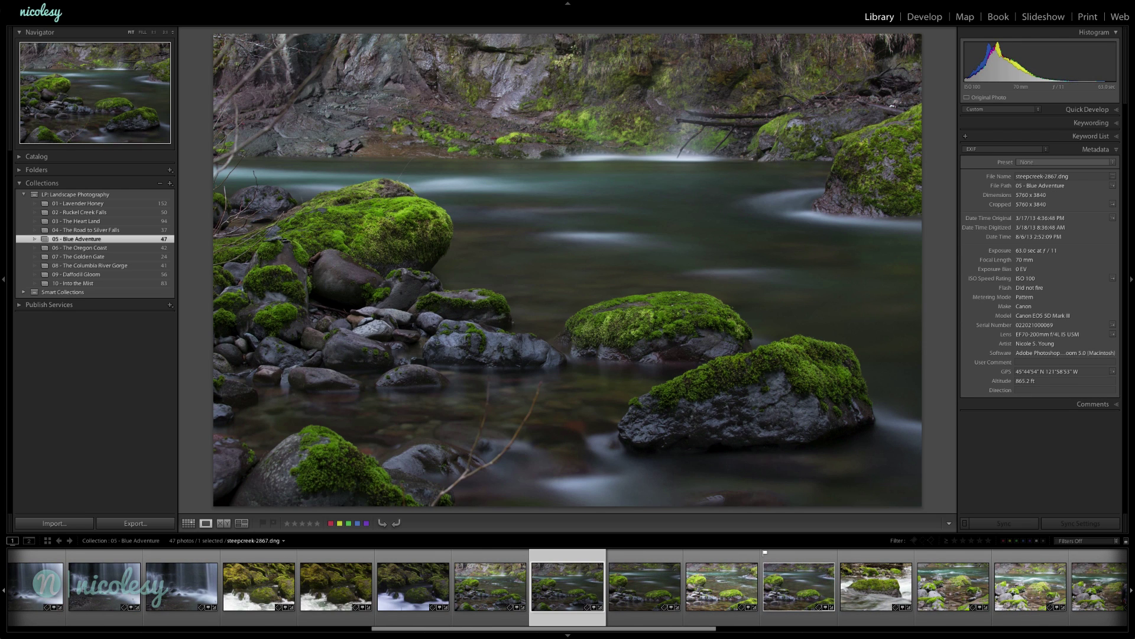
{"action": "key", "text": "Right"}
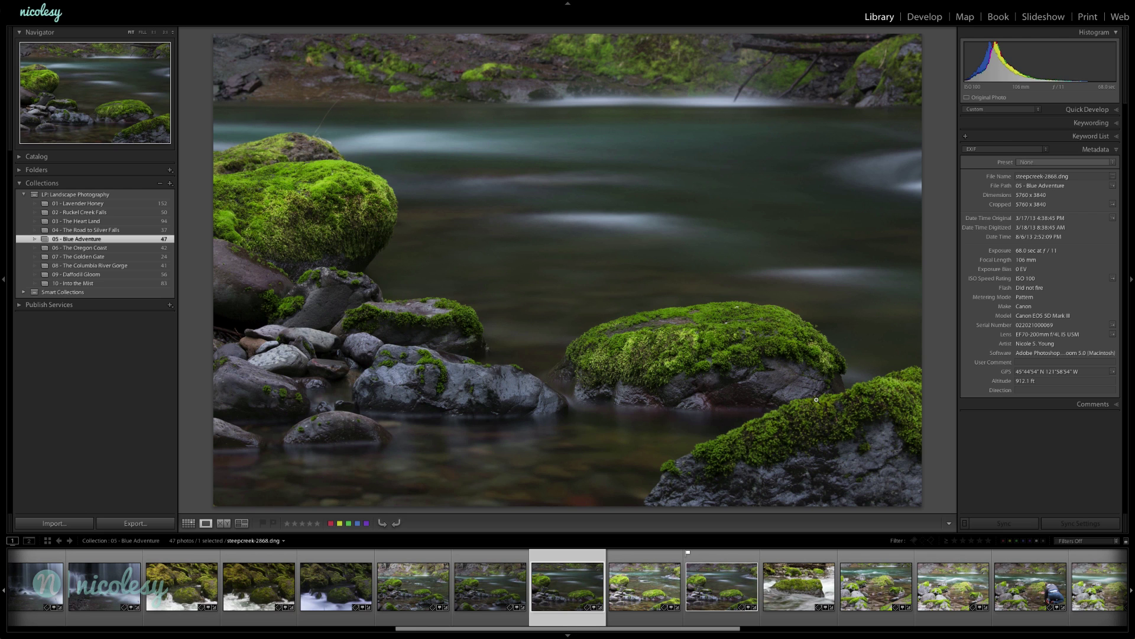
{"action": "key", "text": "Right"}
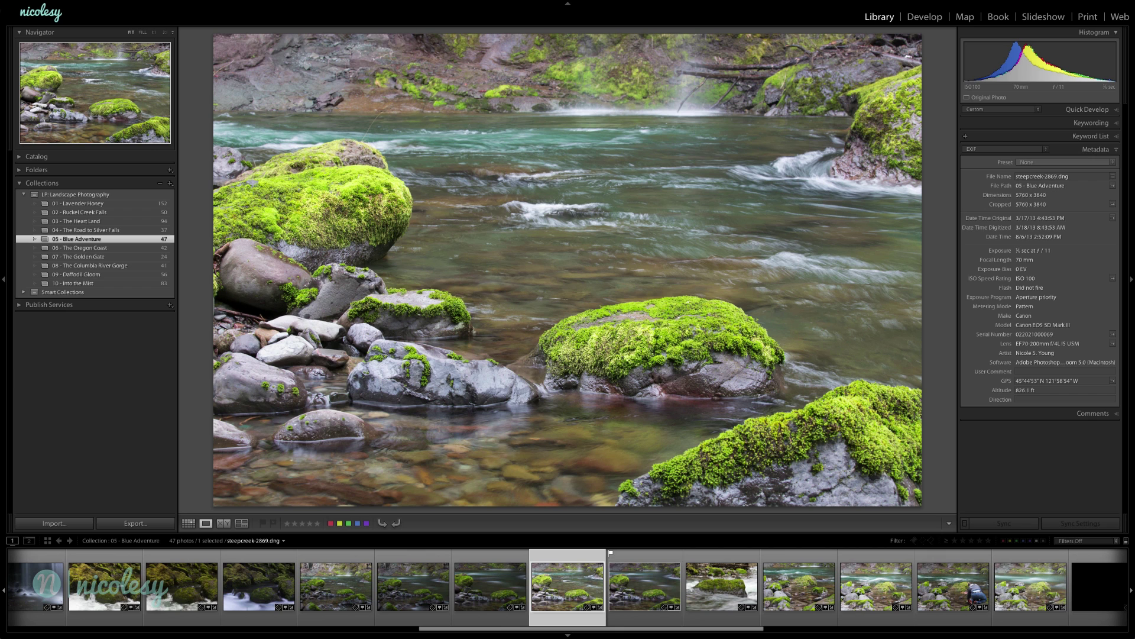
{"action": "key", "text": "Right"}
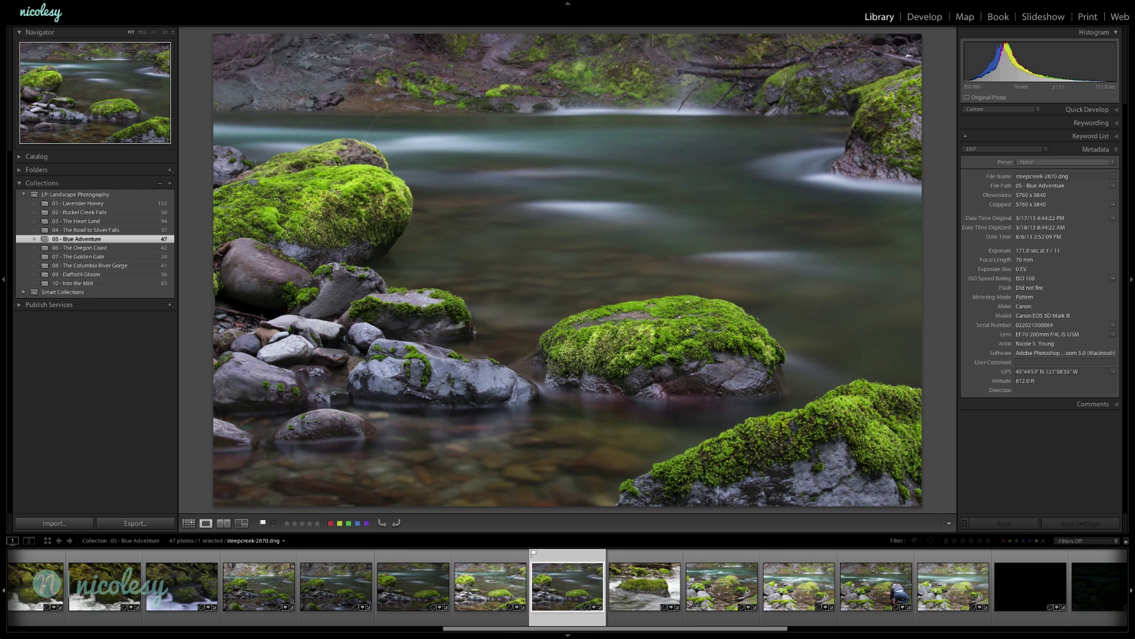
{"action": "key", "text": "Left"}
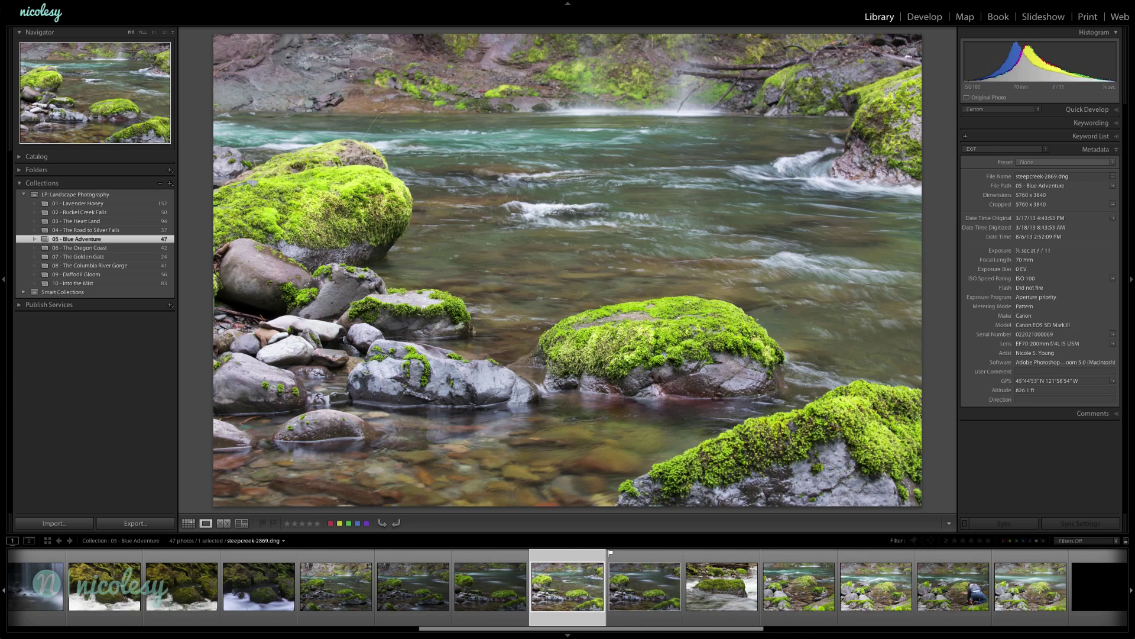
{"action": "key", "text": "Right"}
{"action": "key", "text": "Left"}
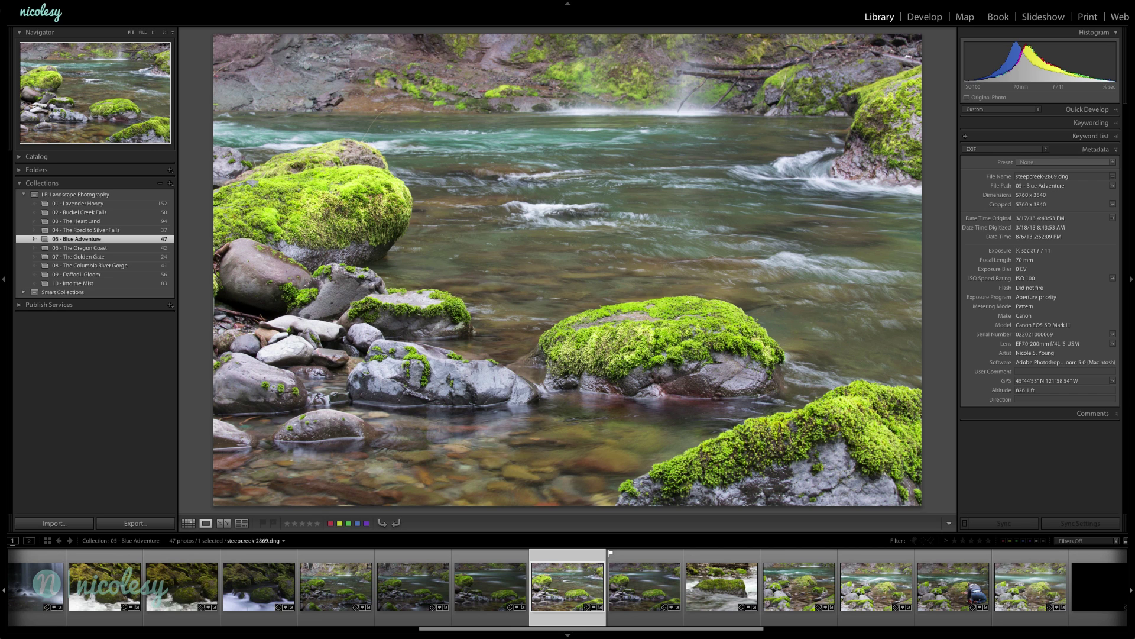
{"action": "key", "text": "Right"}
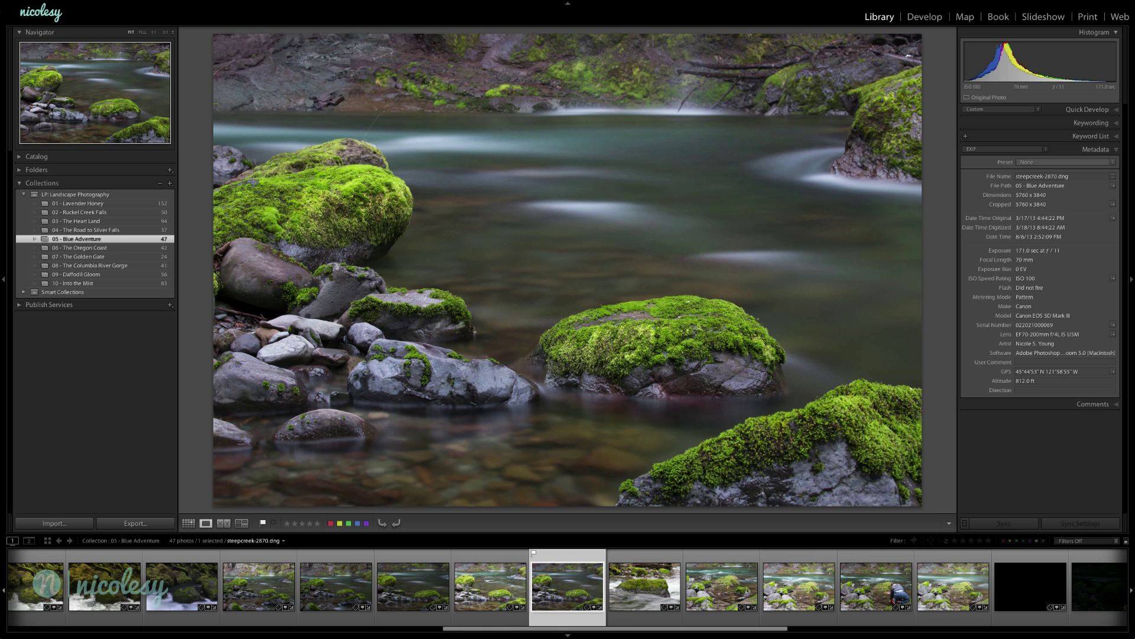
In Develop, set Temp 7431, Exposure +0.80, Contrast +18 and Highlights +15.
{"action": "key", "text": "d"}
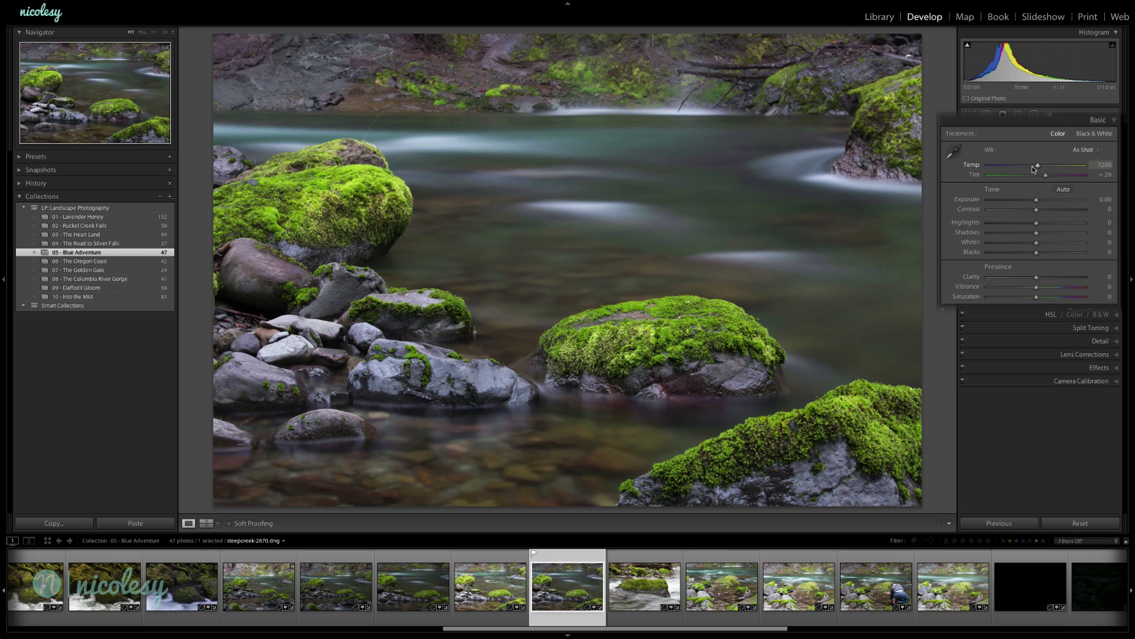
{"action": "left_click_drag", "start_coordinate": [1034, 166], "coordinate": [1036, 167]}
{"action": "left_click_drag", "start_coordinate": [1036, 168], "coordinate": [1034, 168]}
{"action": "key", "text": "backslash"}
{"action": "key", "text": "backslash"}
{"action": "left_click_drag", "start_coordinate": [1031, 202], "coordinate": [1041, 207]}
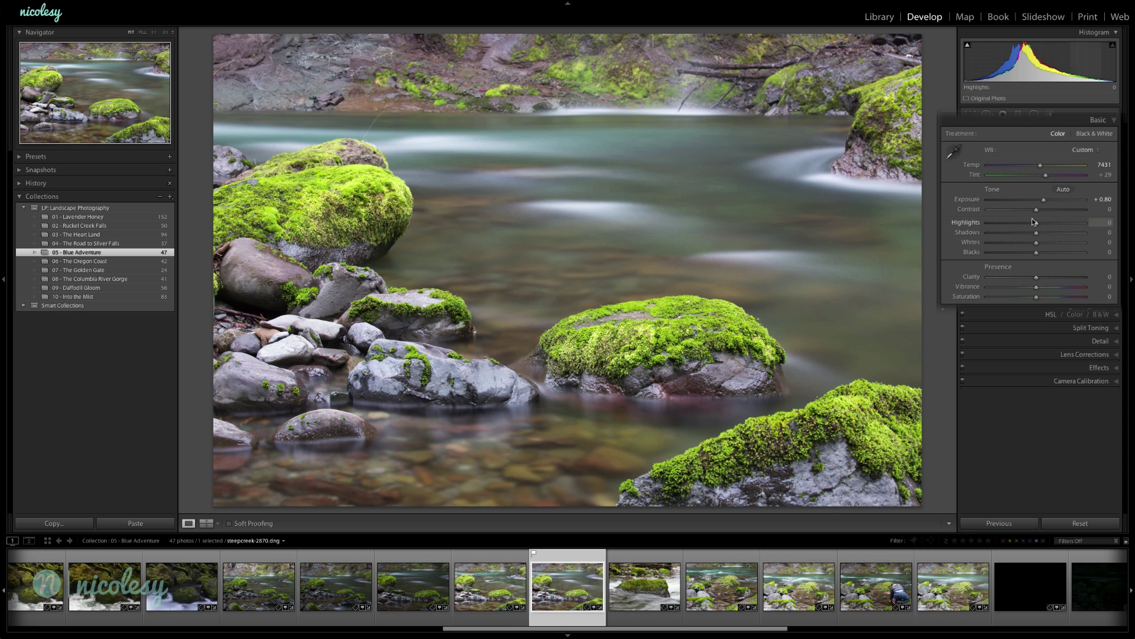
{"action": "mouse_move", "coordinate": [1031, 213]}
{"action": "left_mouse_down"}
{"action": "mouse_move", "coordinate": [1043, 226]}
{"action": "mouse_move", "coordinate": [988, 230]}
{"action": "mouse_move", "coordinate": [1039, 232]}
{"action": "left_mouse_up"}
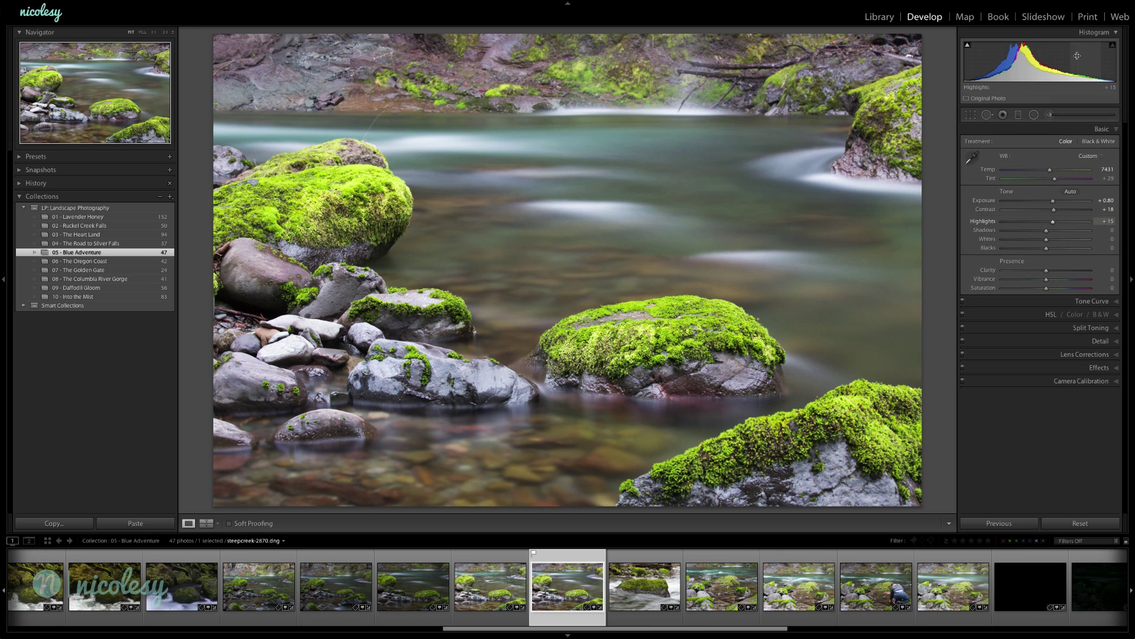
With clipping warnings on, set Shadows −16, Whites +18, Blacks −7, Vibrance +40, Saturation −8.
{"action": "key", "text": "j"}
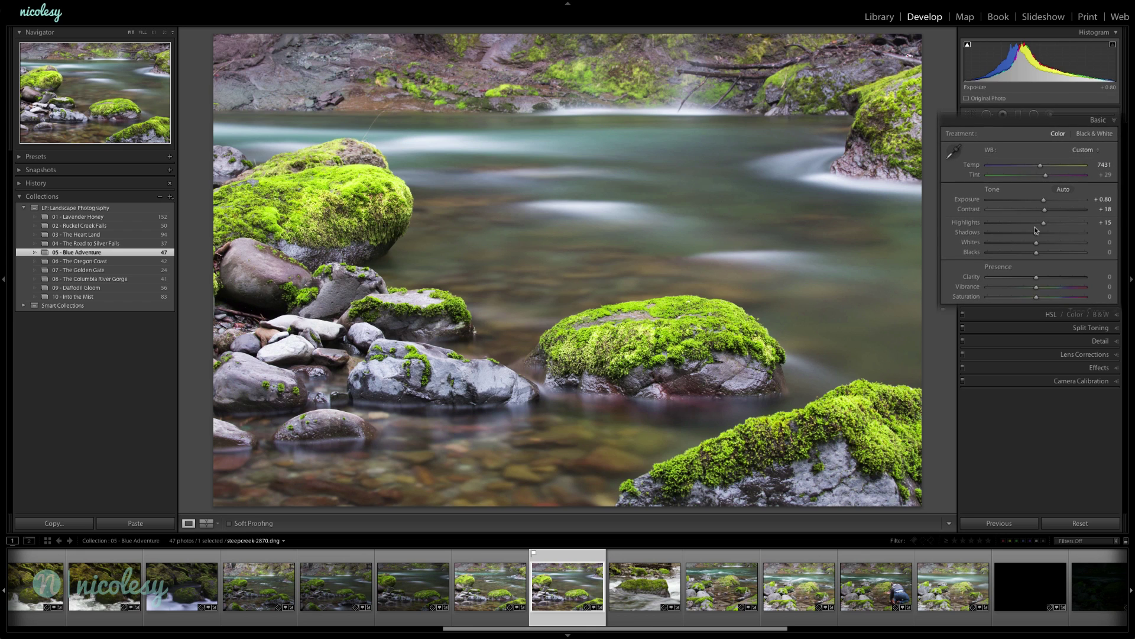
{"action": "left_click_drag", "start_coordinate": [1031, 233], "coordinate": [1026, 235]}
{"action": "mouse_move", "coordinate": [1025, 236]}
{"action": "left_mouse_down"}
{"action": "mouse_move", "coordinate": [1069, 248]}
{"action": "mouse_move", "coordinate": [1034, 241]}
{"action": "left_mouse_up"}
{"action": "mouse_move", "coordinate": [1035, 254]}
{"action": "left_mouse_down"}
{"action": "mouse_move", "coordinate": [1019, 257]}
{"action": "mouse_move", "coordinate": [1033, 255]}
{"action": "left_mouse_up"}
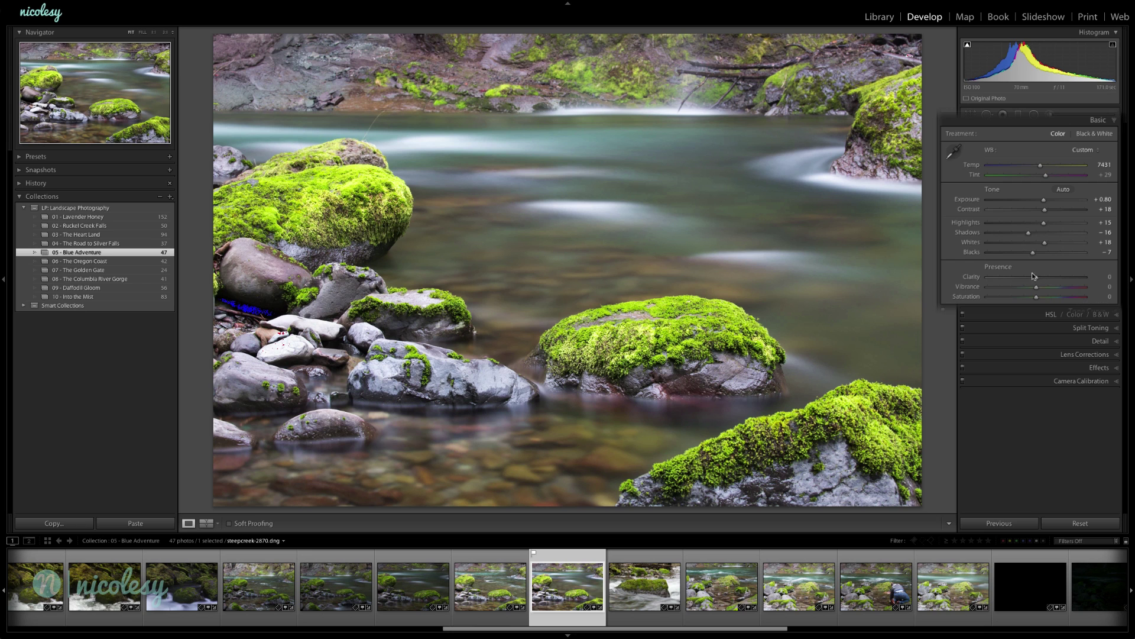
{"action": "mouse_move", "coordinate": [1036, 286]}
{"action": "left_mouse_down"}
{"action": "mouse_move", "coordinate": [1046, 287]}
{"action": "mouse_move", "coordinate": [1037, 299]}
{"action": "mouse_move", "coordinate": [1060, 297]}
{"action": "mouse_move", "coordinate": [1048, 295]}
{"action": "left_mouse_up"}
{"action": "left_click", "coordinate": [1029, 297]}
{"action": "left_click_drag", "start_coordinate": [1027, 299], "coordinate": [1050, 289]}
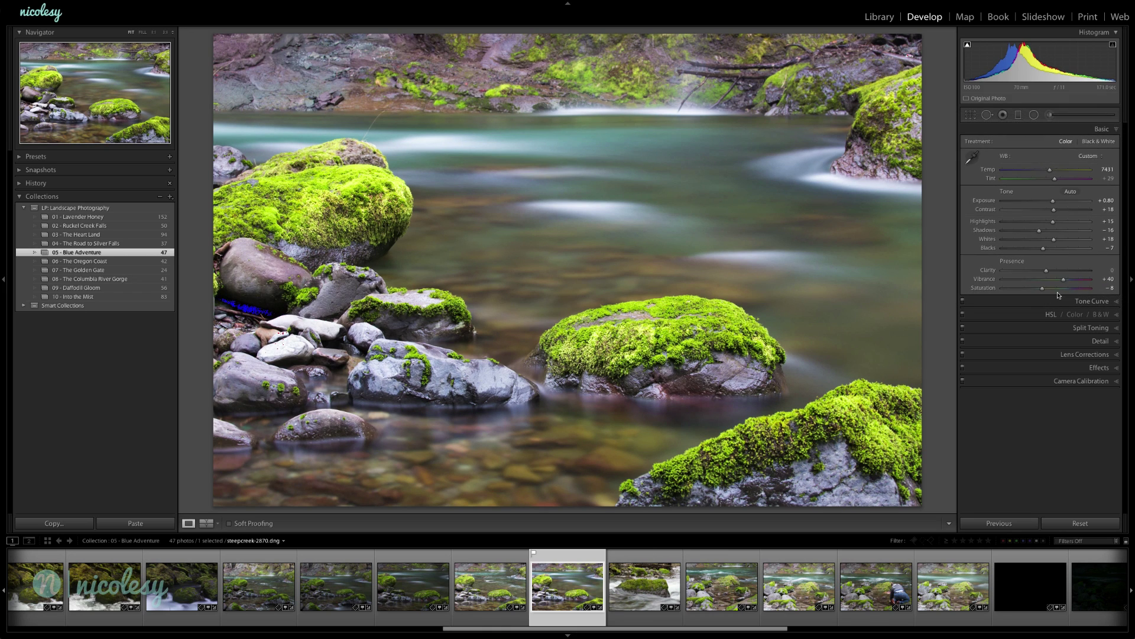
Check the Before view, then apply the Medium Contrast point curve in Tone Curve.
{"action": "key", "text": "backslash"}
{"action": "key", "text": "backslash"}
{"action": "key", "text": "backslash"}
{"action": "key", "text": "backslash"}
{"action": "left_click", "coordinate": [1091, 301]}
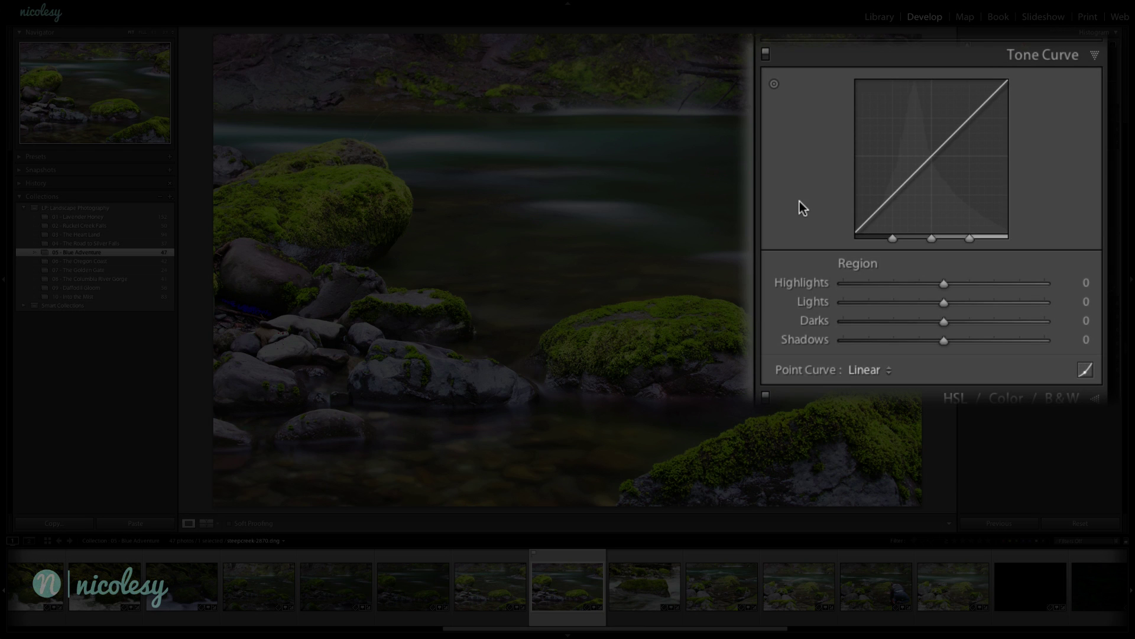
{"action": "left_click", "coordinate": [867, 371]}
{"action": "left_click", "coordinate": [875, 383]}
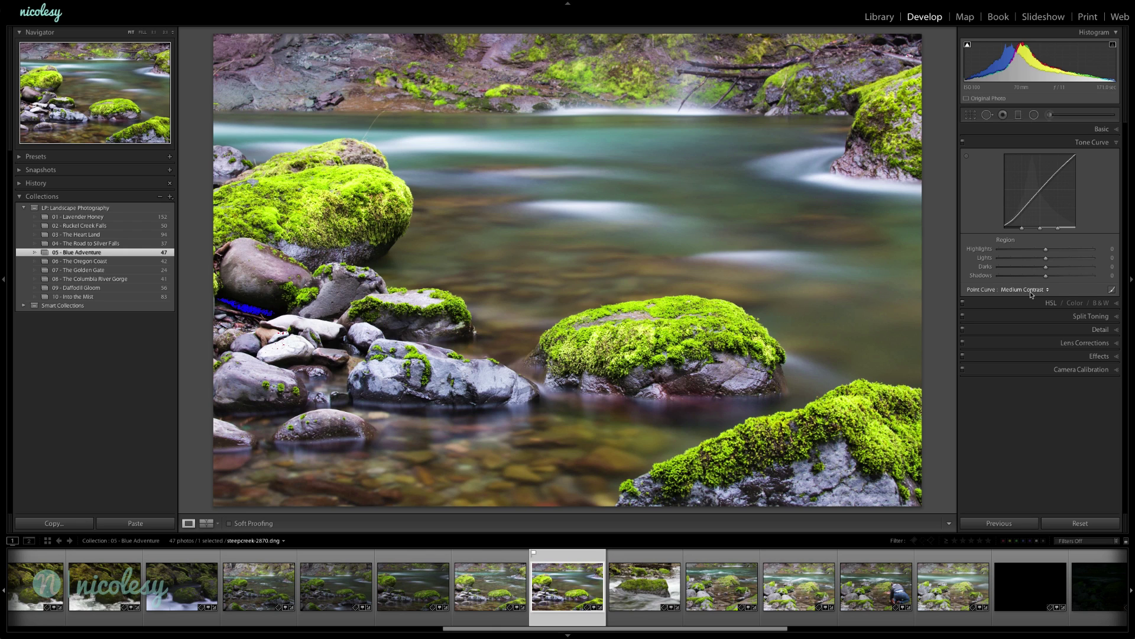
In Split Toning, warm the highlights and tint the shadows to hue 231, saturation 23.
{"action": "left_click", "coordinate": [1116, 317]}
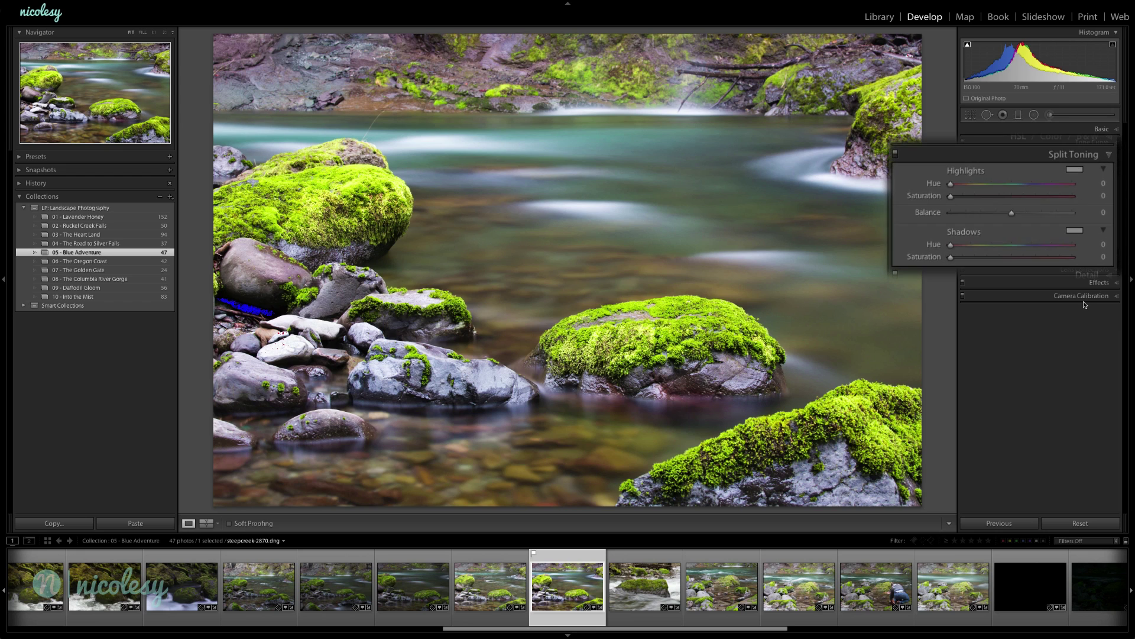
{"action": "left_click_drag", "start_coordinate": [951, 184], "coordinate": [985, 195]}
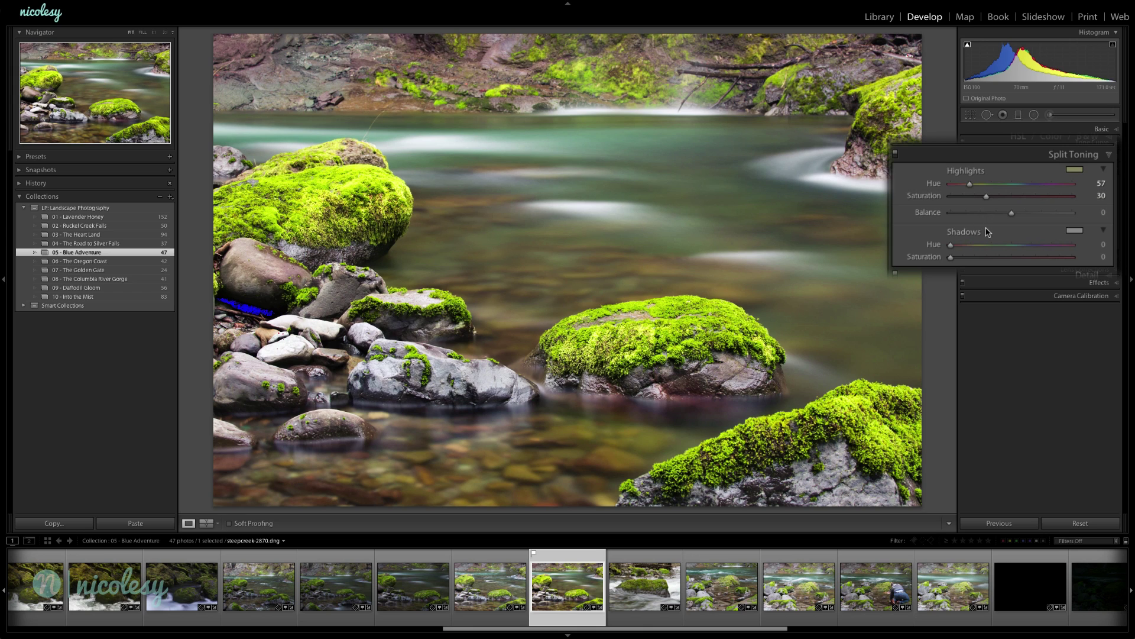
{"action": "left_click", "coordinate": [1028, 244]}
{"action": "left_click_drag", "start_coordinate": [1027, 247], "coordinate": [1023, 247]}
{"action": "left_click_drag", "start_coordinate": [945, 257], "coordinate": [975, 261]}
{"action": "left_click_drag", "start_coordinate": [1009, 214], "coordinate": [933, 229]}
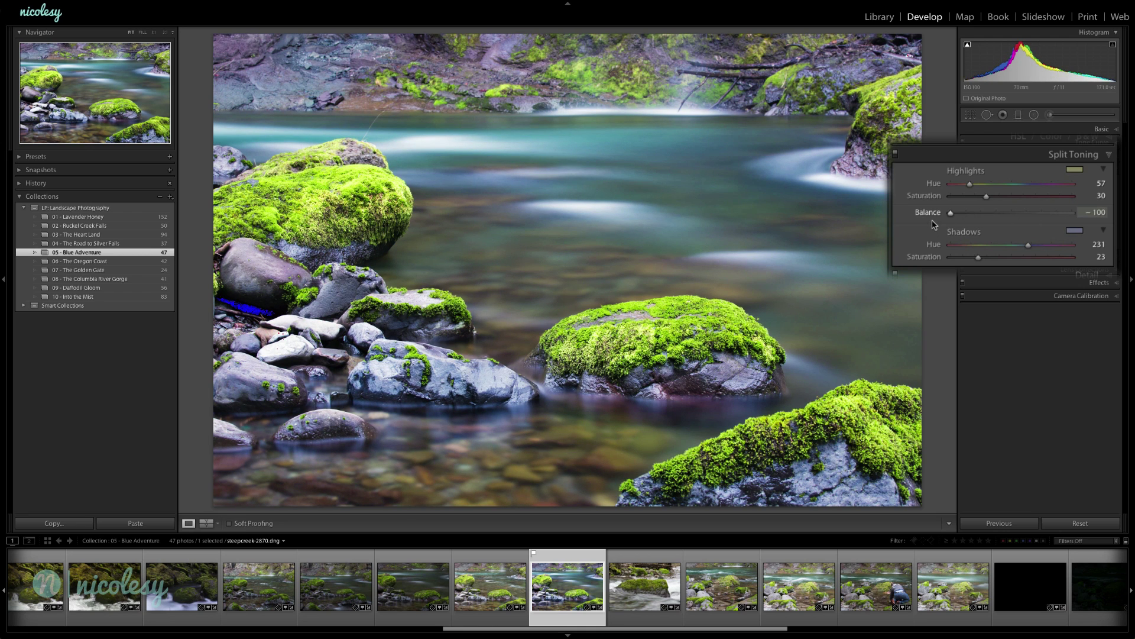
Set the split toning Balance to −58 and send the photo to Photoshop.
{"action": "left_click_drag", "start_coordinate": [949, 219], "coordinate": [1076, 226]}
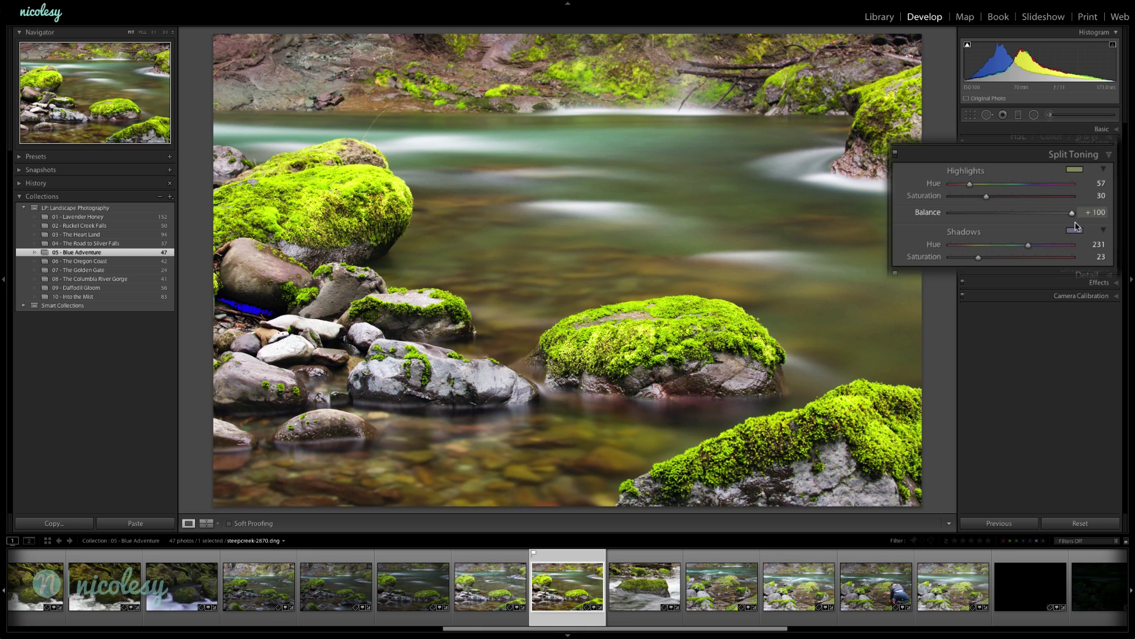
{"action": "left_click_drag", "start_coordinate": [1072, 214], "coordinate": [972, 213]}
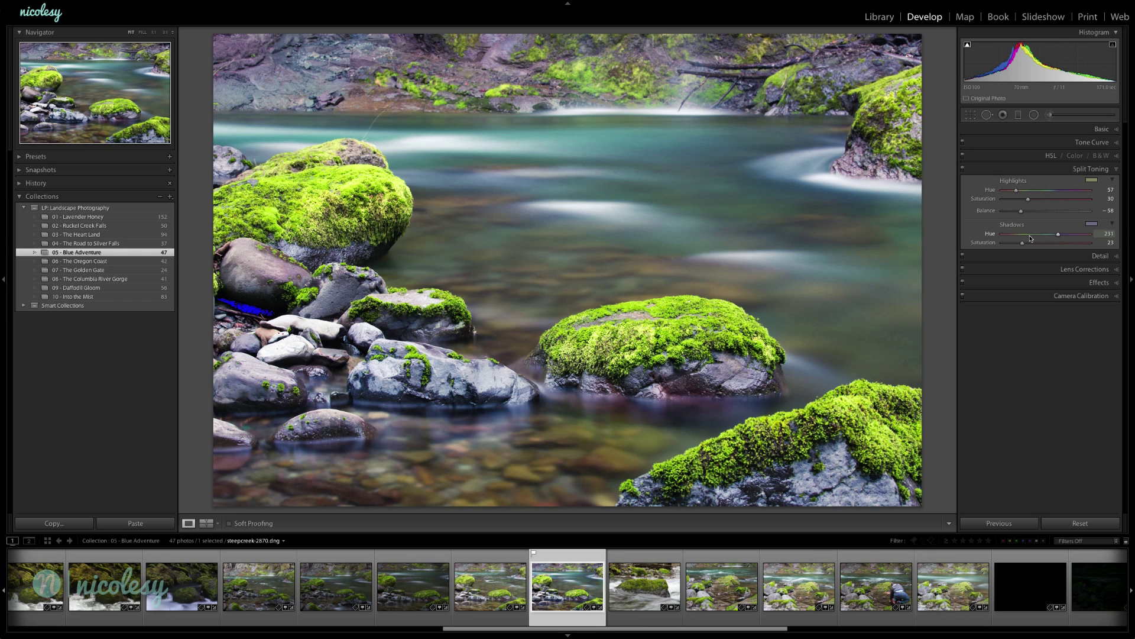
{"action": "key", "text": "super+e"}
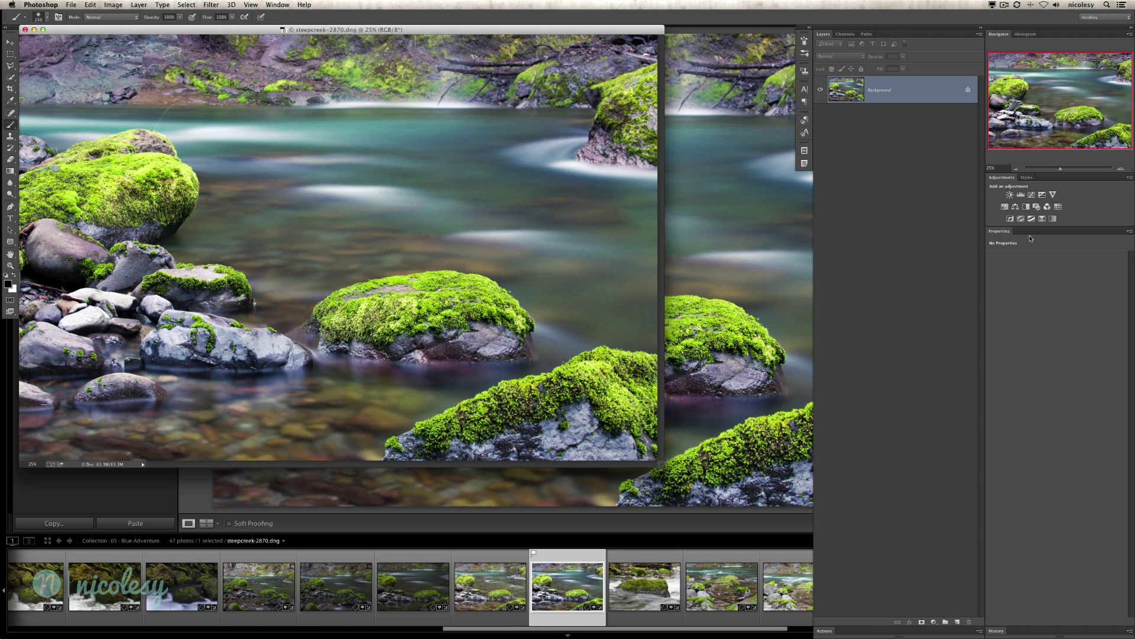
Show the river photo on a full-screen canvas and bring its right side into view.
{"action": "key", "text": "f"}
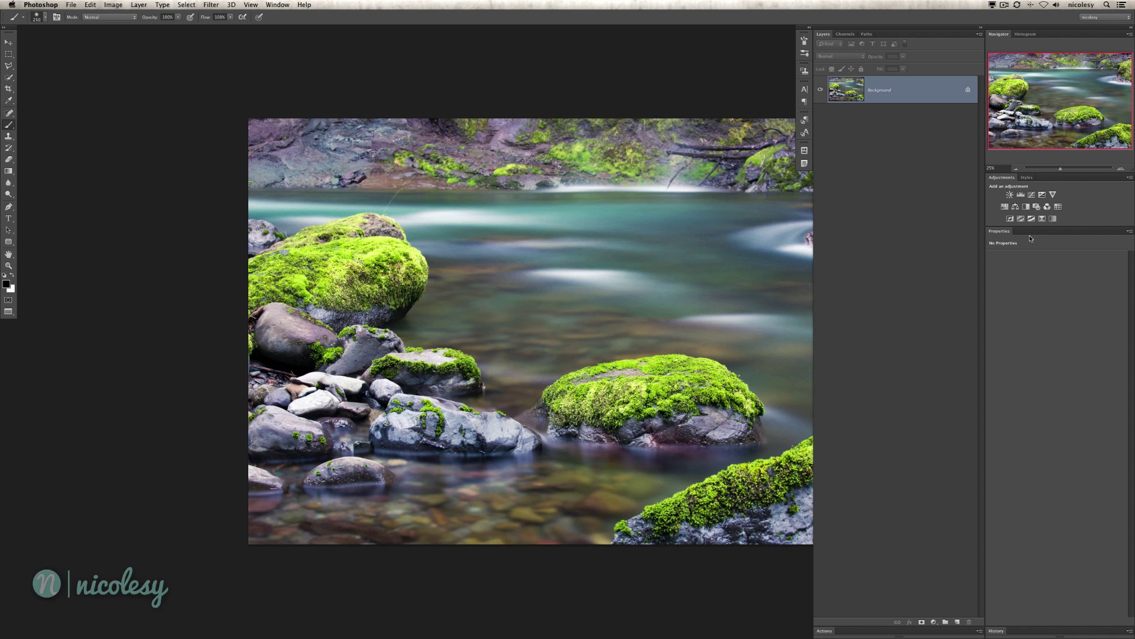
{"action": "left_click_drag", "start_coordinate": [689, 246], "coordinate": [544, 195]}
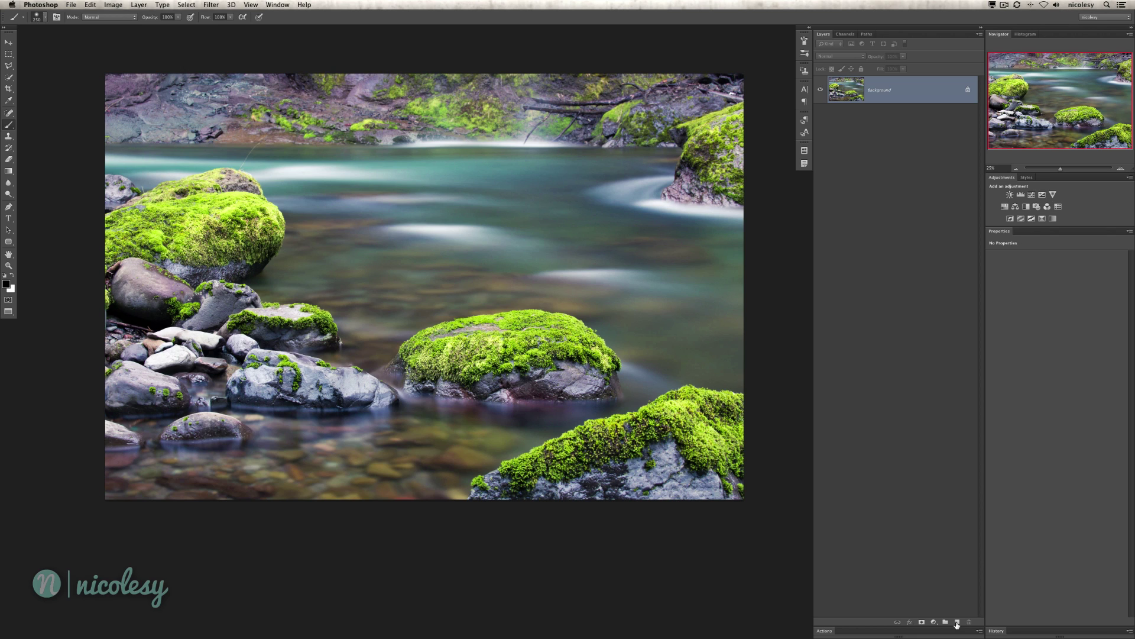
Add a new empty layer named 'clone' above Background.
{"action": "left_click", "coordinate": [958, 624]}
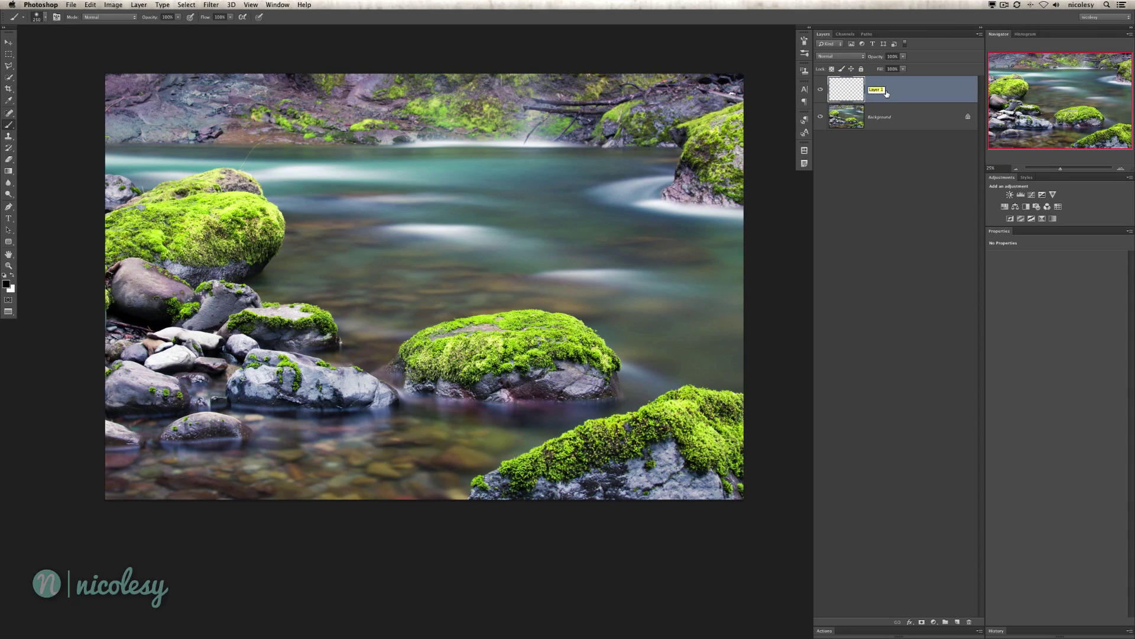
{"action": "type", "text": "clone"}
{"action": "key", "text": "Return"}
Zoom in on the grass stem by the rock and select the Clone Stamp Tool.
{"action": "scroll", "coordinate": [503, 328], "scroll_direction": "up", "scroll_amount": 4}
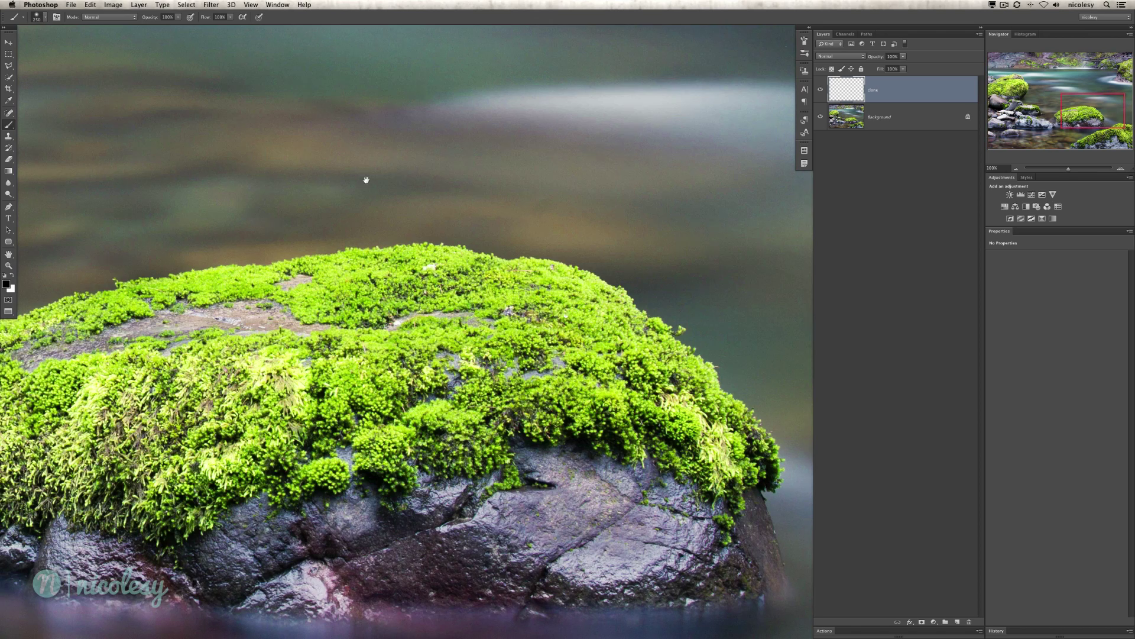
{"action": "left_click_drag", "start_coordinate": [366, 180], "coordinate": [601, 324]}
{"action": "left_click_drag", "start_coordinate": [352, 198], "coordinate": [577, 357]}
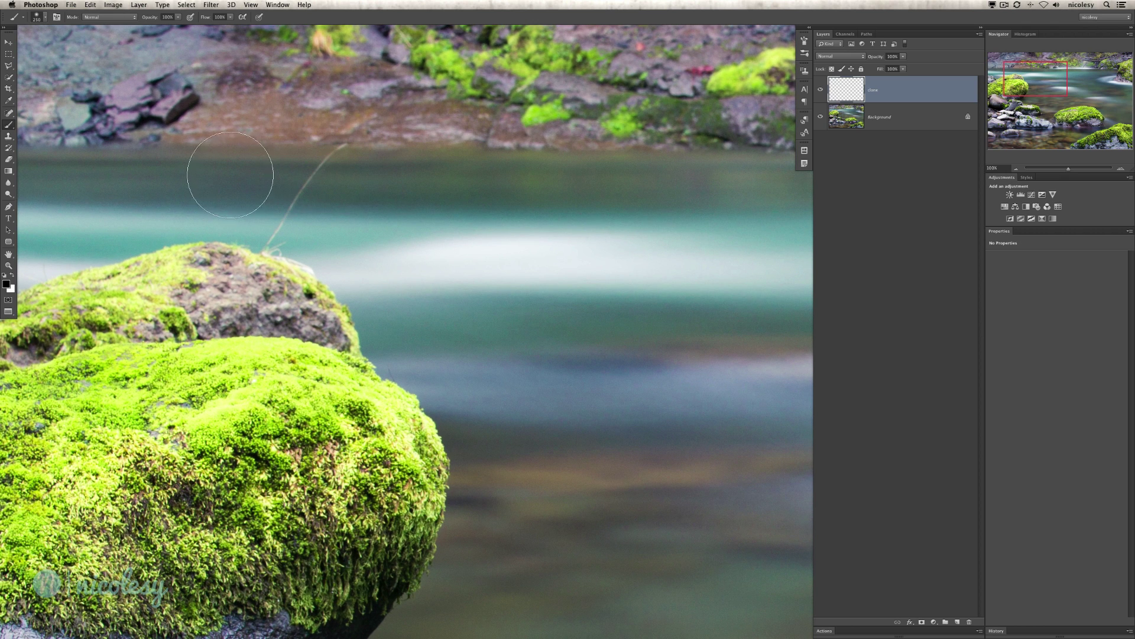
{"action": "left_click_drag", "start_coordinate": [8, 136], "coordinate": [52, 134]}
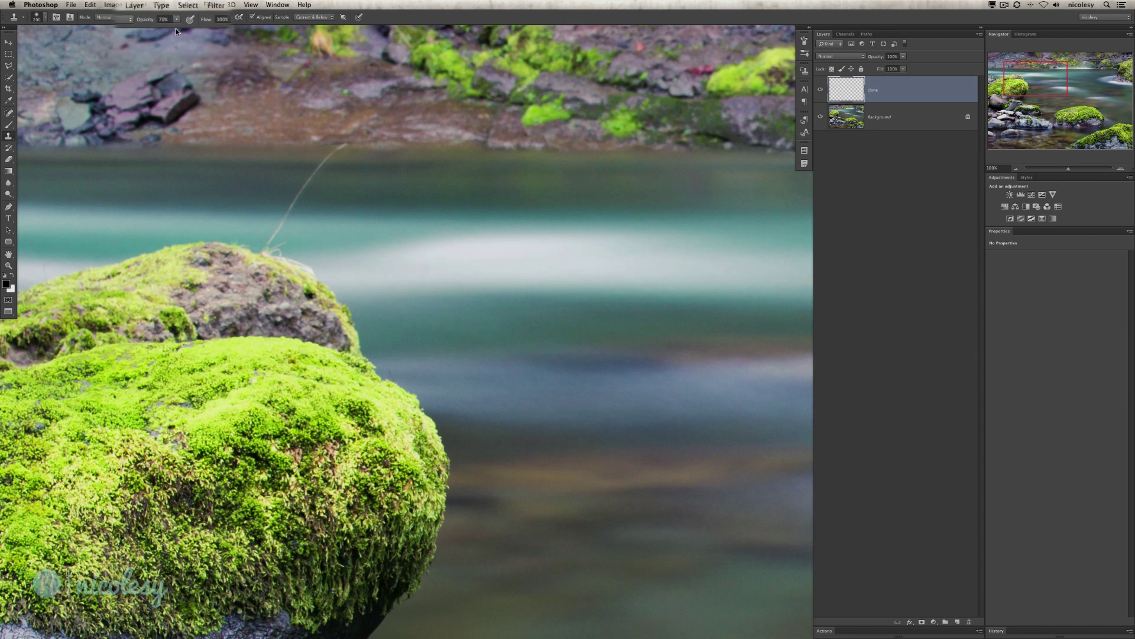
Set the Clone Stamp opacity to 100% and the brush size to 100.
{"action": "left_click", "coordinate": [176, 19]}
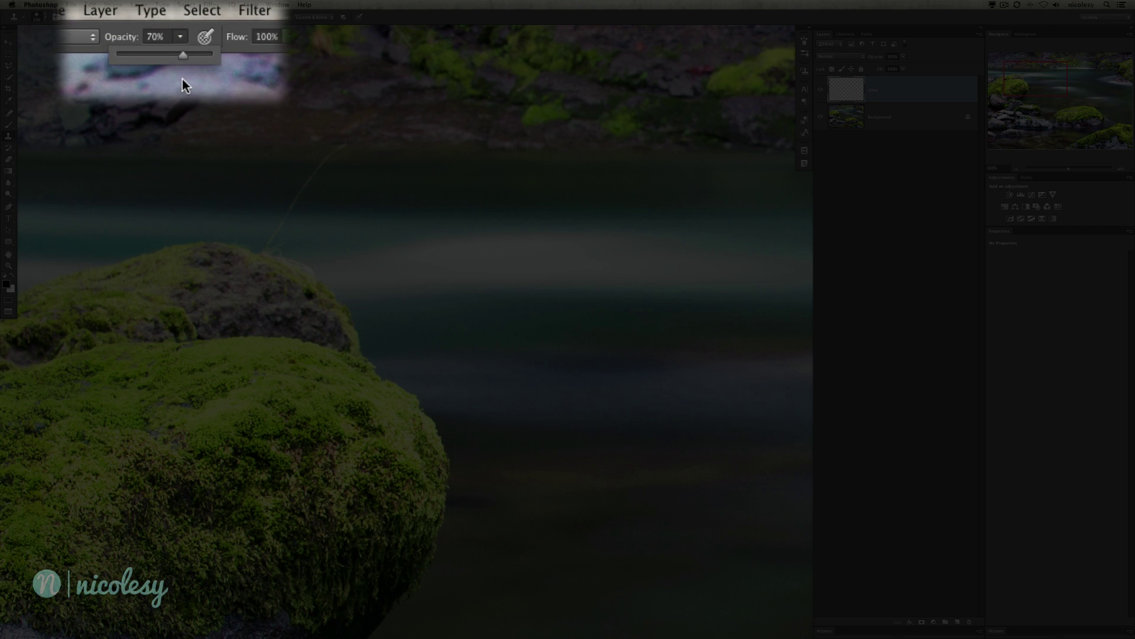
{"action": "left_click_drag", "start_coordinate": [178, 41], "coordinate": [197, 42]}
{"action": "key", "text": "Return"}
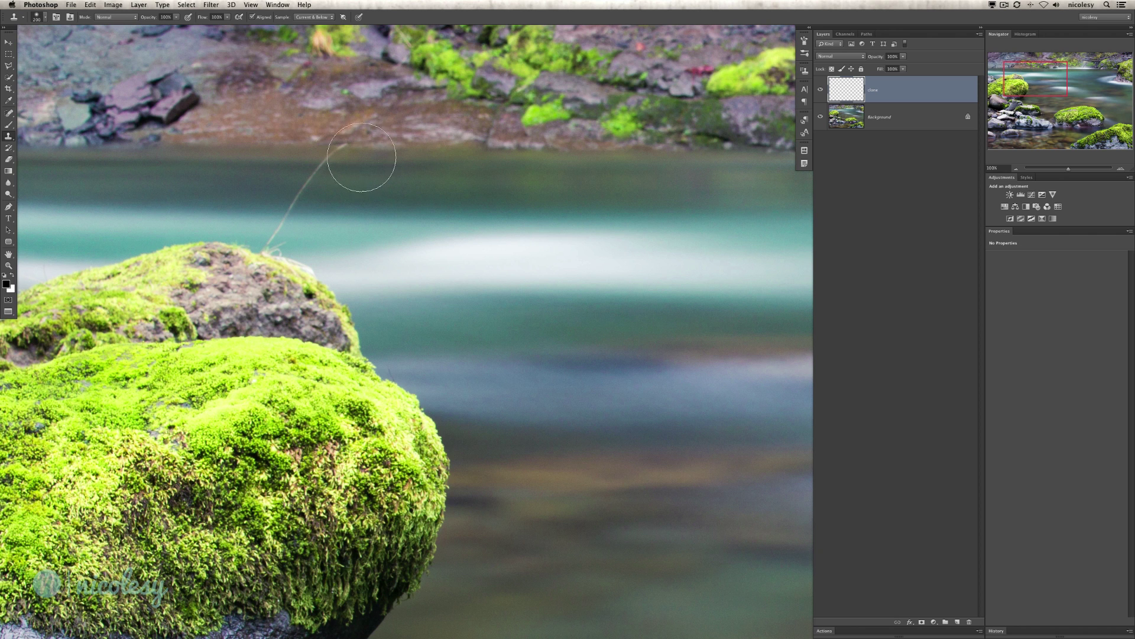
{"action": "key", "text": "bracketleft"}
{"action": "key", "text": "bracketleft"}
{"action": "key", "text": "bracketleft"}
{"action": "key", "text": "bracketleft"}
{"action": "key", "text": "bracketleft"}
{"action": "key", "text": "bracketleft"}
Sample clean water and paint it over the grass stem to remove it.
{"action": "left_click", "coordinate": [307, 179]}
{"action": "left_click", "coordinate": [294, 203]}
{"action": "left_click", "coordinate": [285, 219]}
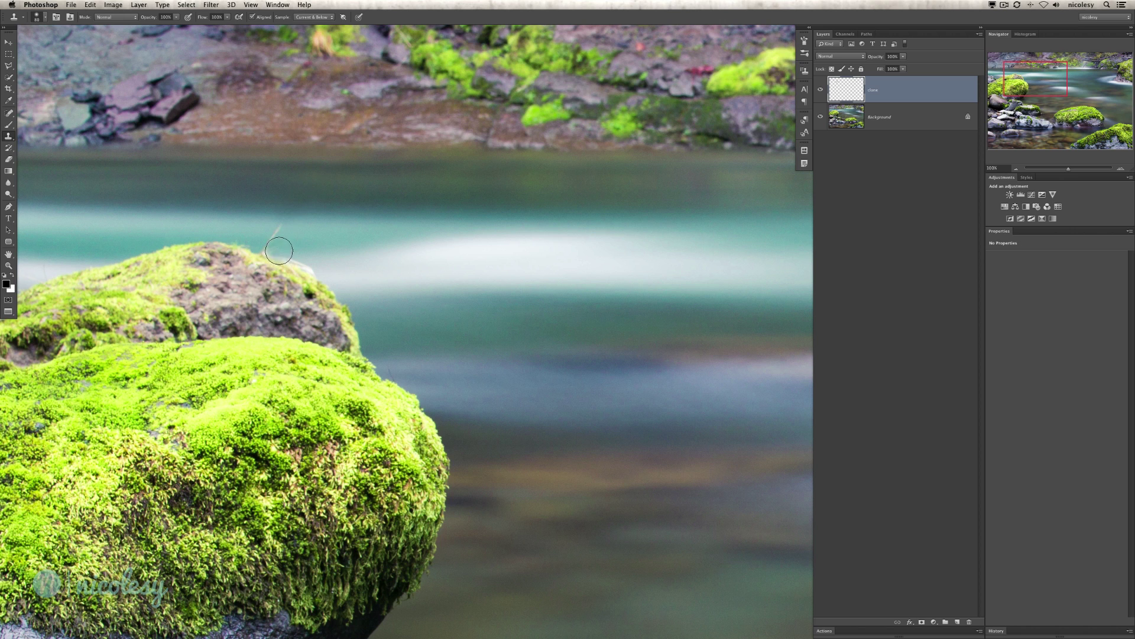
{"action": "left_click", "coordinate": [295, 234], "text": "alt"}
{"action": "left_click_drag", "start_coordinate": [278, 227], "coordinate": [282, 240]}
{"action": "key", "text": "super+0"}
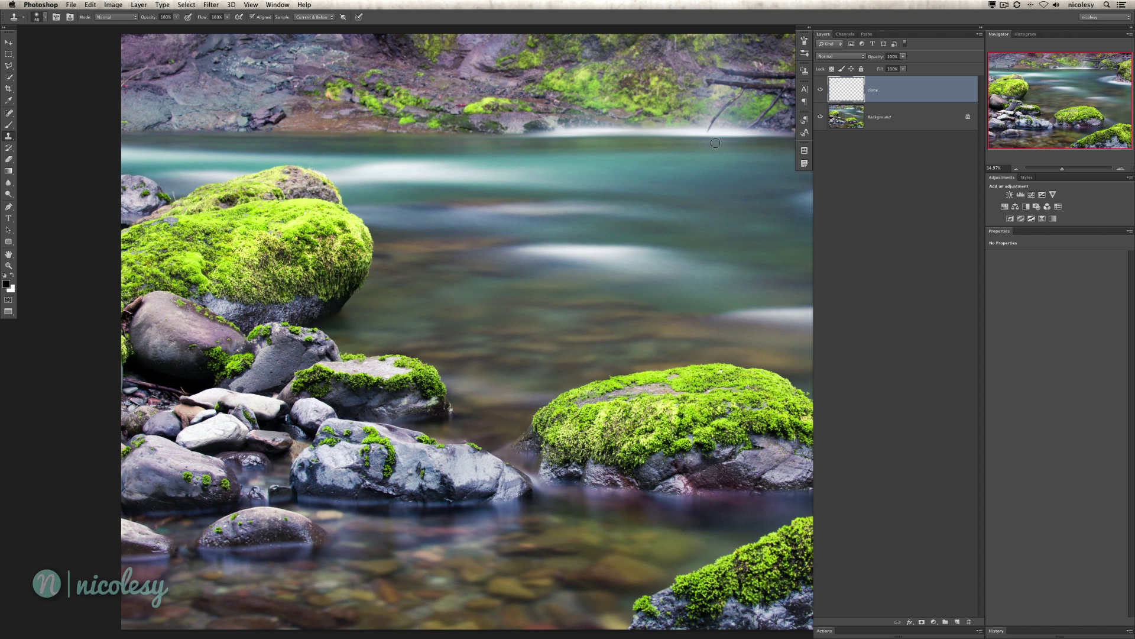
{"action": "left_click", "coordinate": [820, 90]}
{"action": "left_click", "coordinate": [820, 90]}
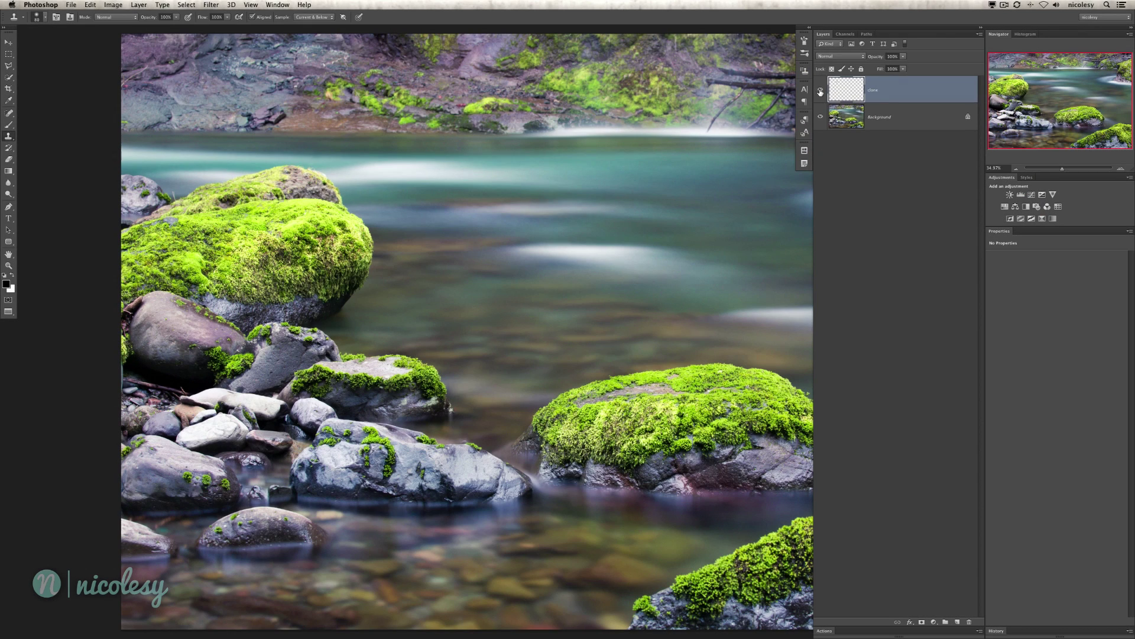
{"action": "left_click", "coordinate": [821, 91]}
{"action": "left_click", "coordinate": [821, 91]}
{"action": "left_click", "coordinate": [329, 18]}
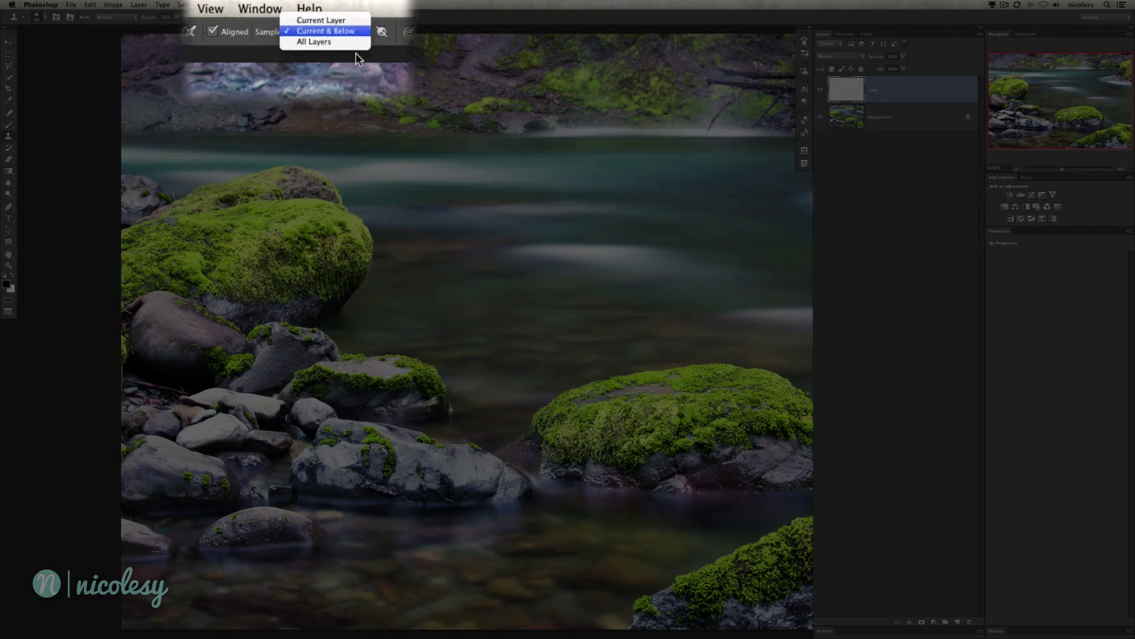
{"action": "left_click", "coordinate": [844, 104]}
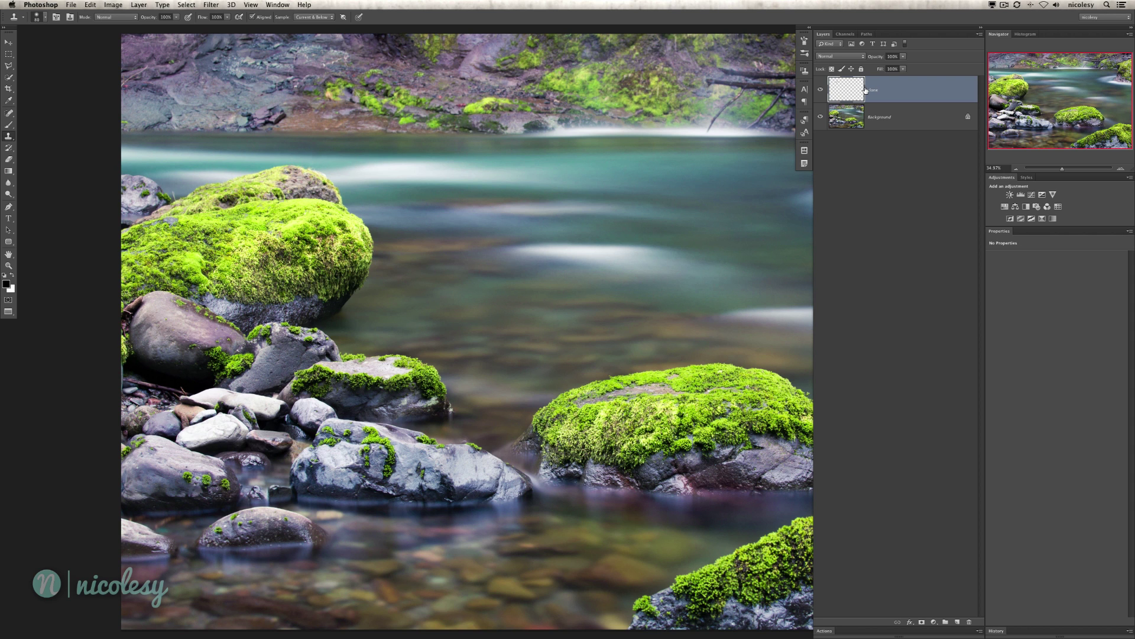
{"action": "key", "text": "super+minus"}
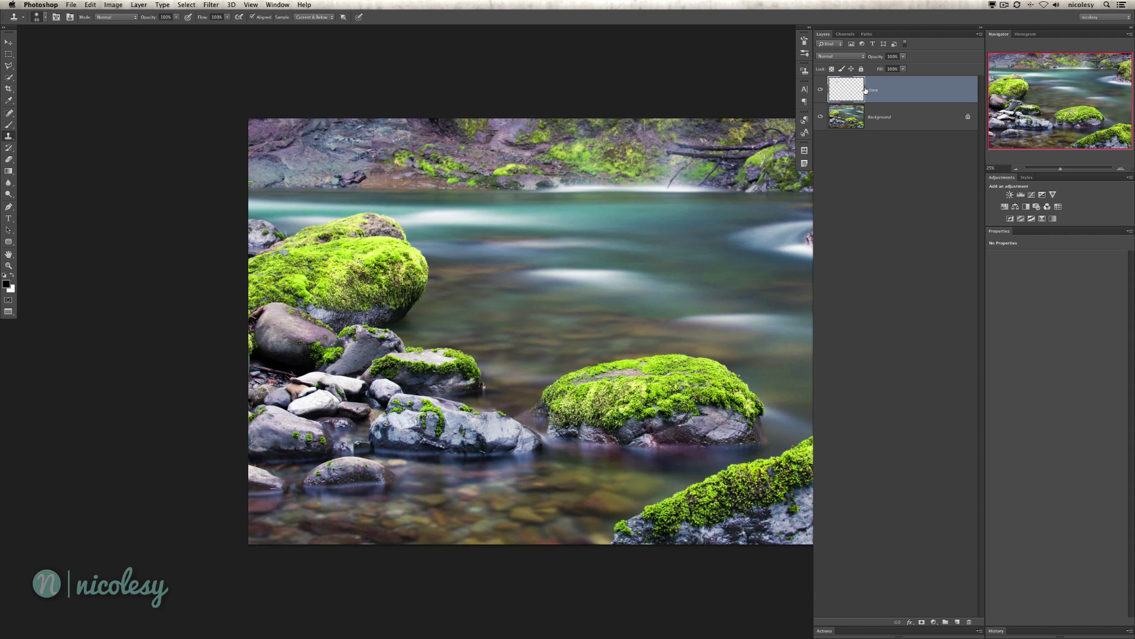
{"action": "left_click_drag", "start_coordinate": [581, 221], "coordinate": [476, 181]}
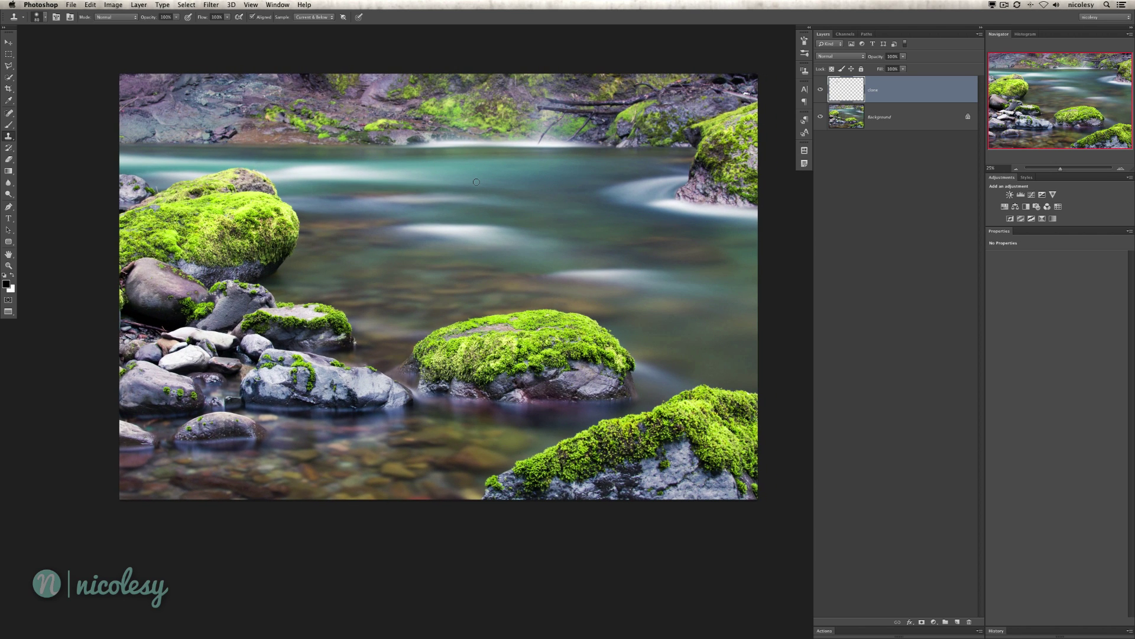
Add a Levels adjustment layer blended in Soft Light at 28% opacity.
{"action": "left_click", "coordinate": [1021, 194]}
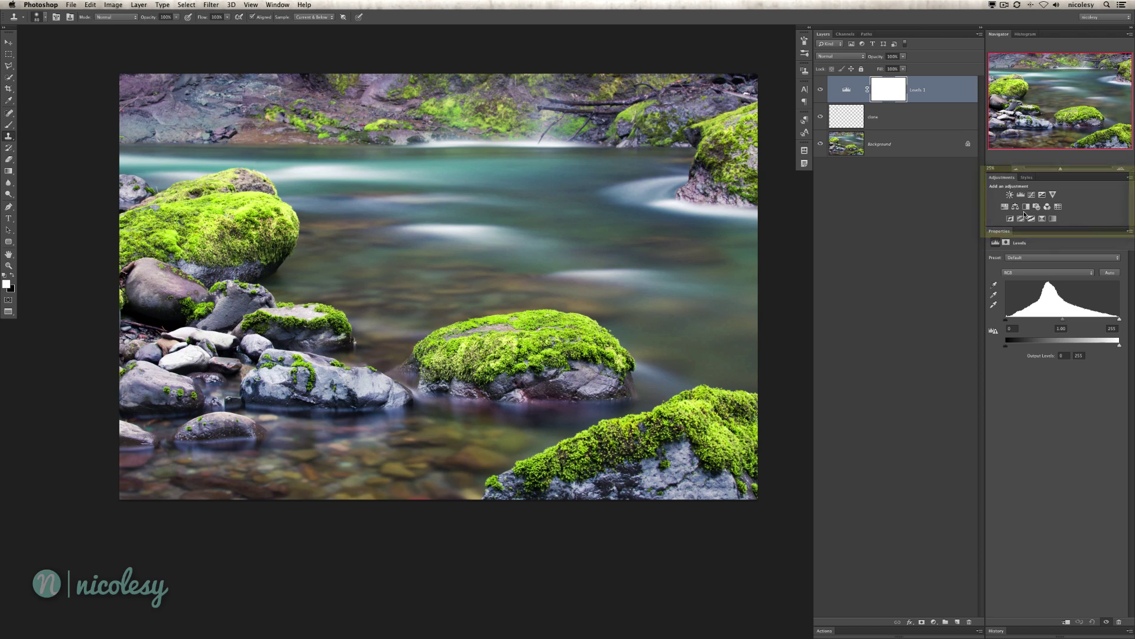
{"action": "left_click", "coordinate": [837, 58]}
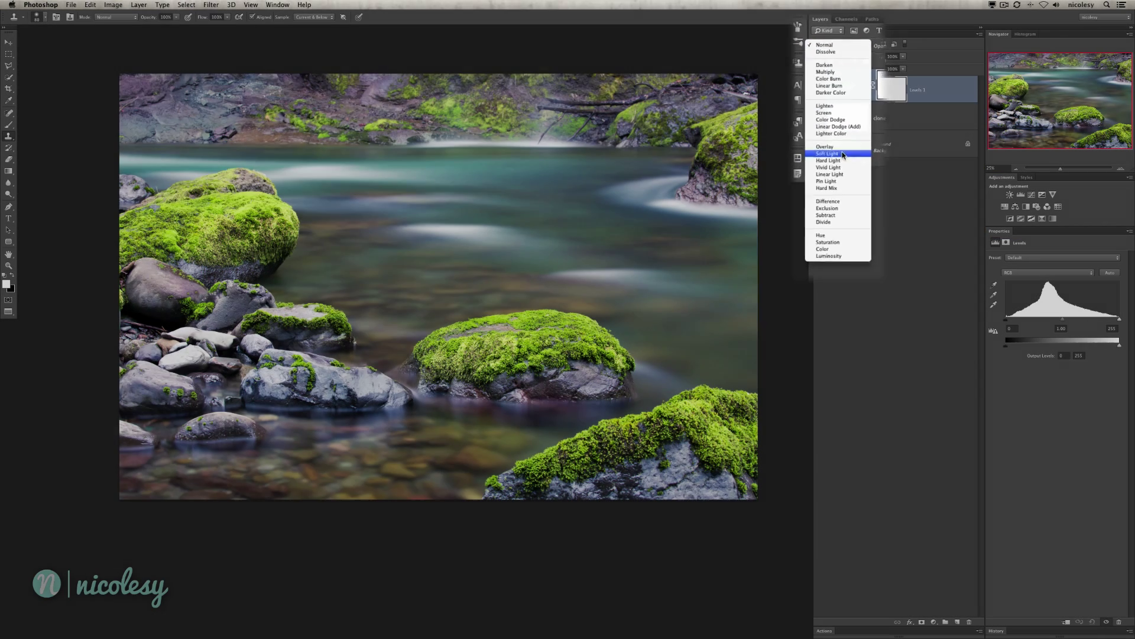
{"action": "left_click", "coordinate": [844, 154]}
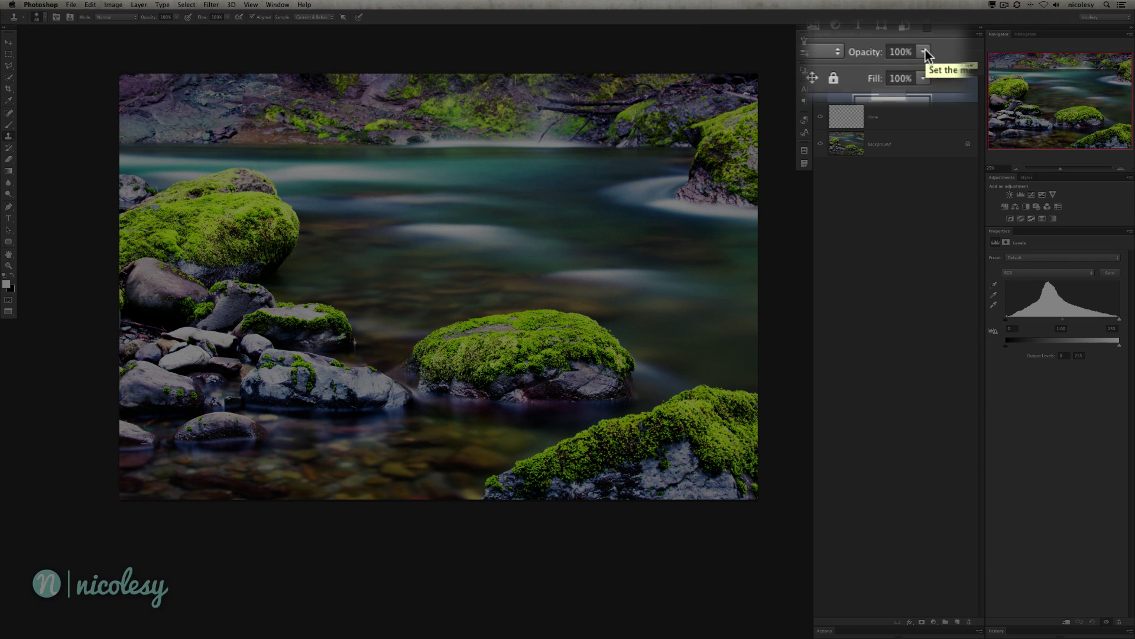
{"action": "left_click", "coordinate": [903, 56]}
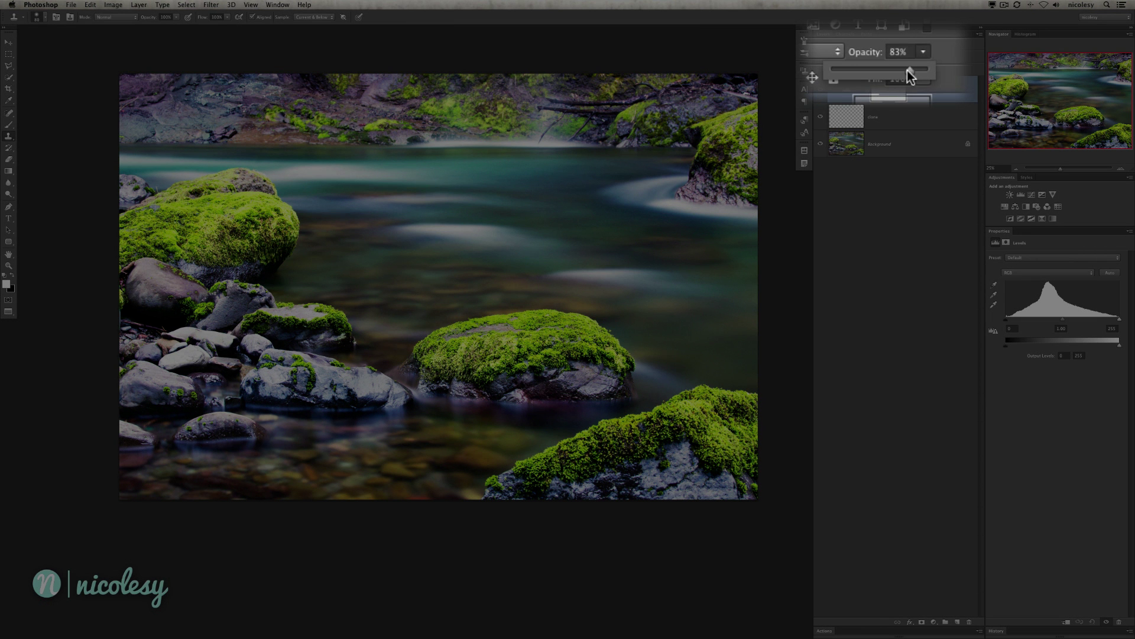
{"action": "left_click_drag", "start_coordinate": [877, 65], "coordinate": [873, 65]}
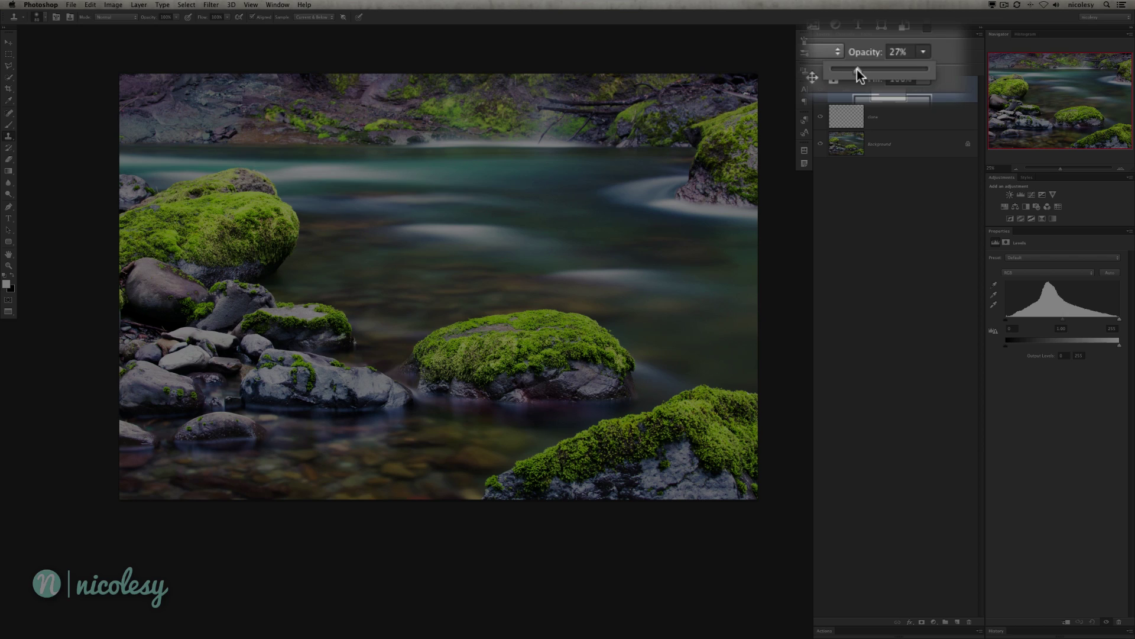
{"action": "key", "text": "Return"}
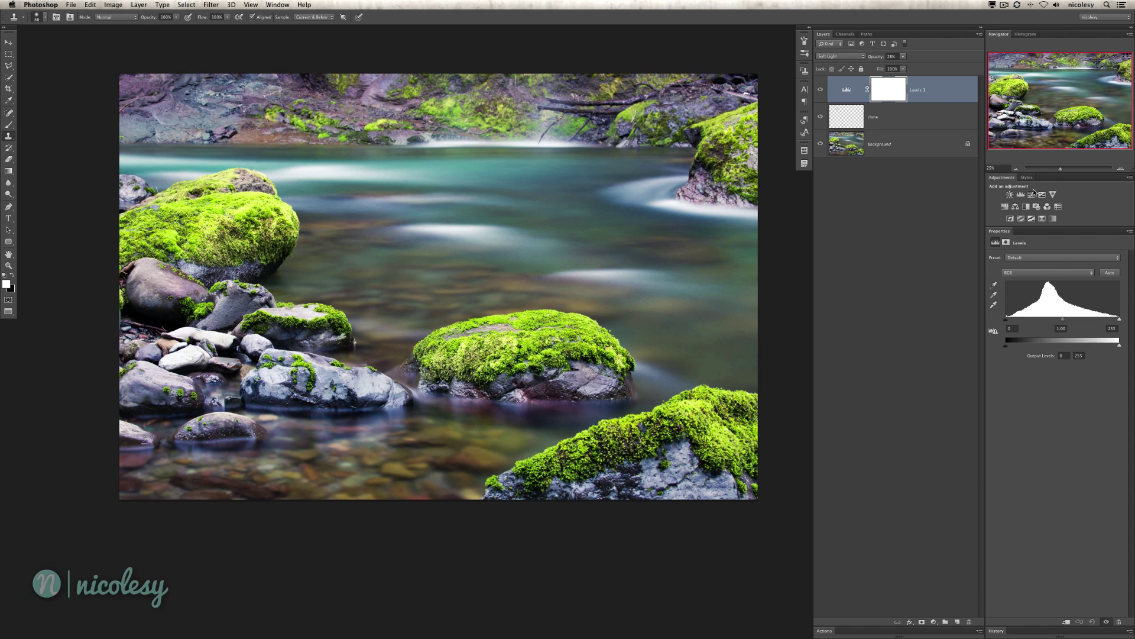
Add a Color Lookup layer and try the 2Strip, 3Strip and filmstock_50 LUTs.
{"action": "left_click", "coordinate": [1058, 207]}
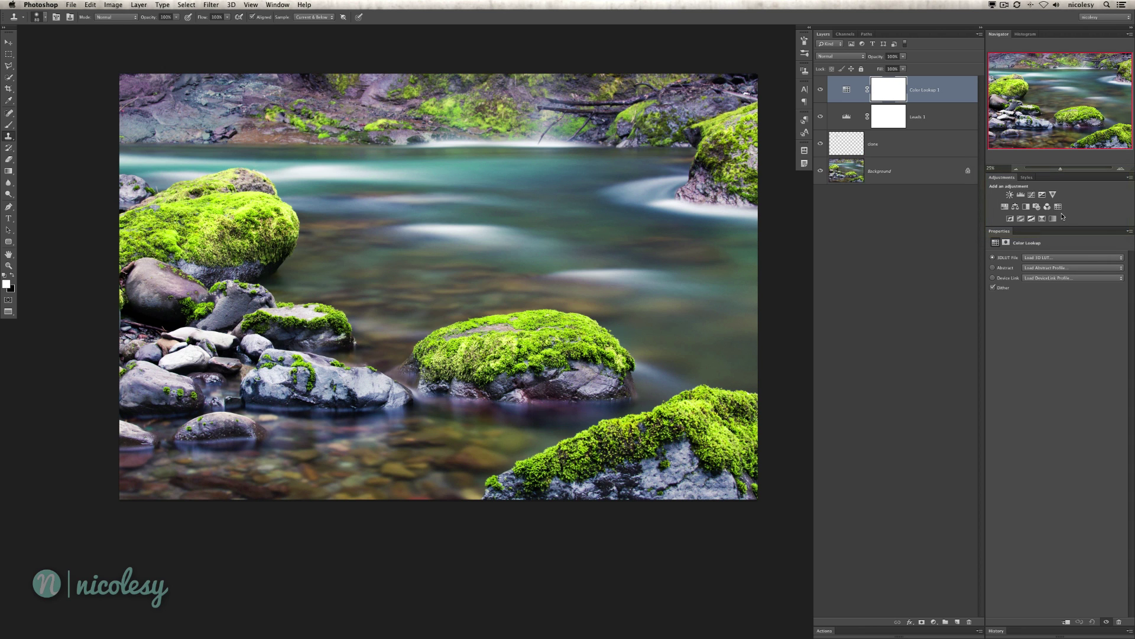
{"action": "left_click", "coordinate": [1080, 257]}
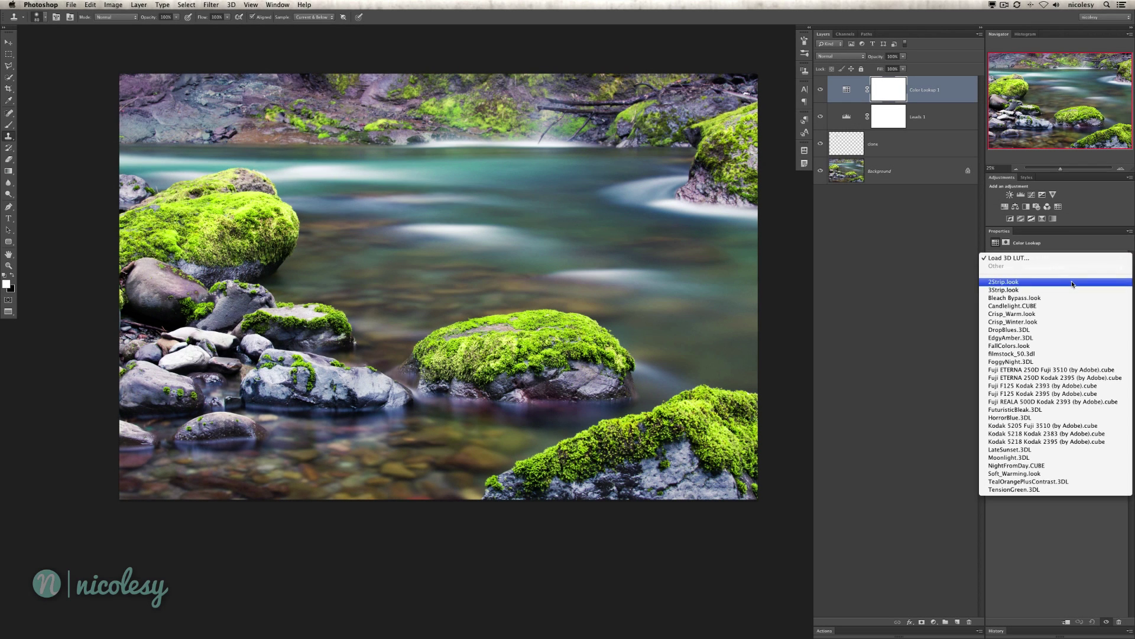
{"action": "left_click", "coordinate": [1073, 284]}
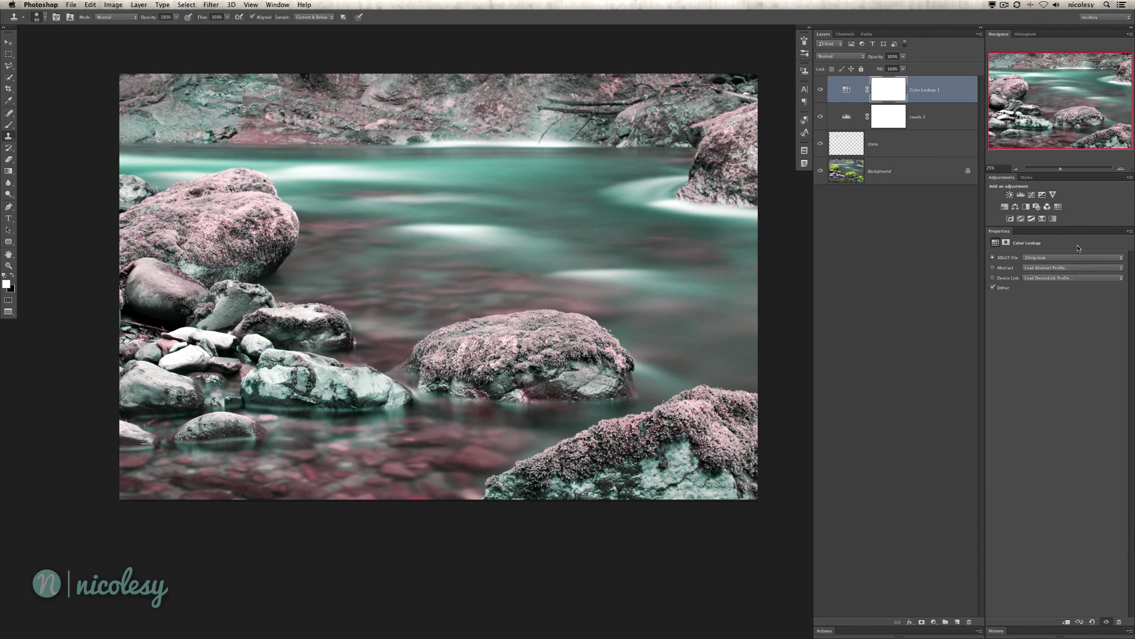
{"action": "left_click", "coordinate": [1070, 258]}
{"action": "left_click", "coordinate": [1070, 269]}
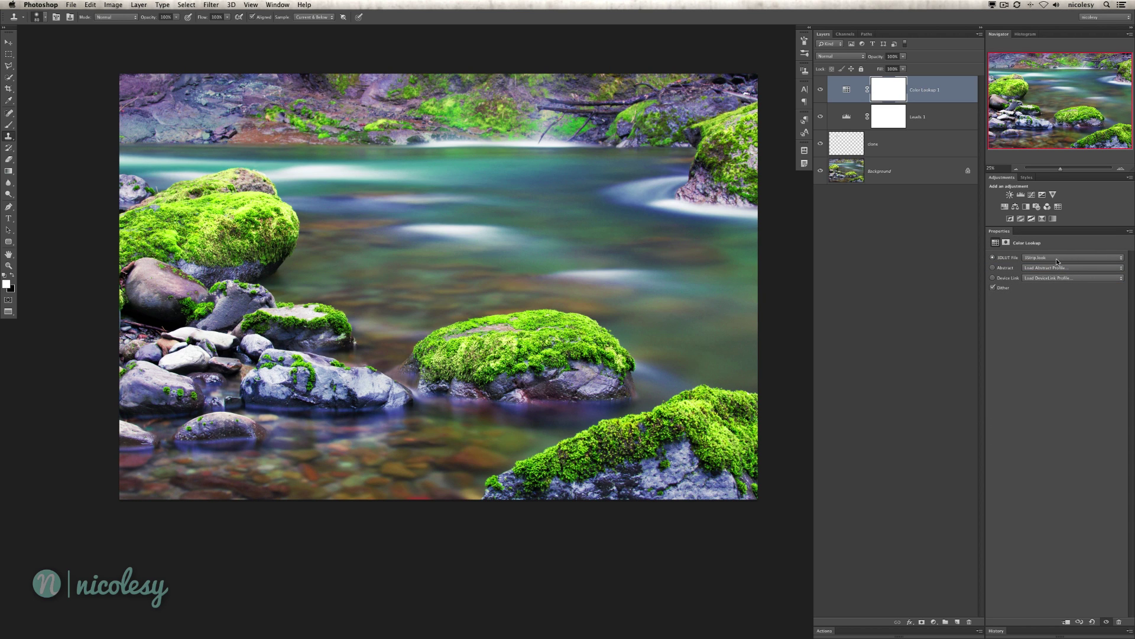
{"action": "left_click", "coordinate": [1059, 257]}
{"action": "left_click", "coordinate": [1062, 272]}
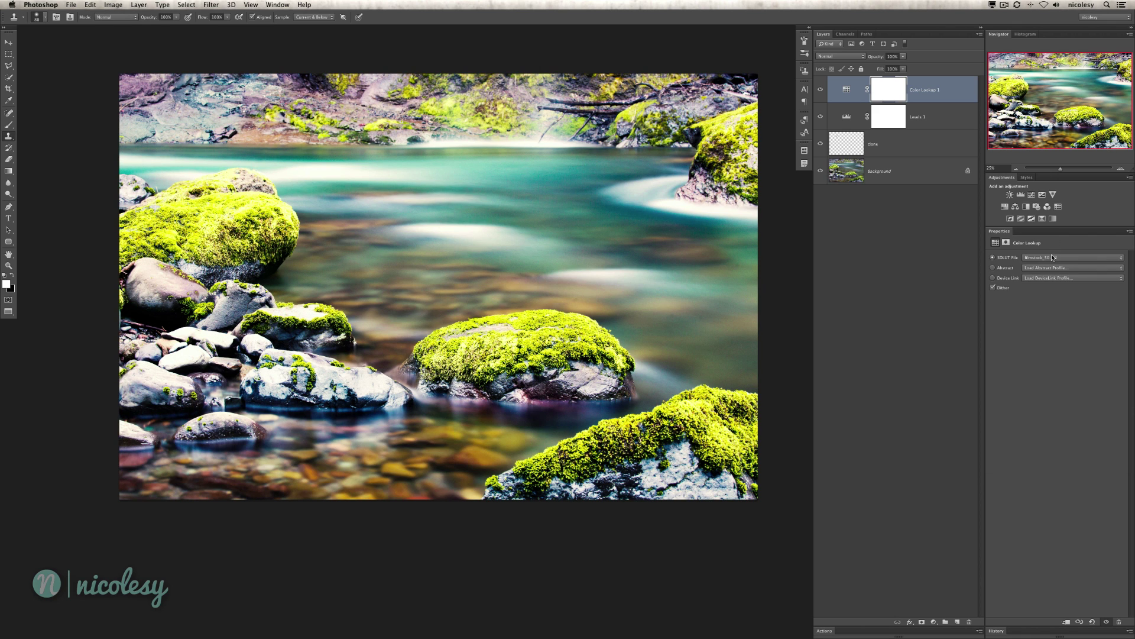
Try the FoggyNight and Fuji ETERNA 250D looks, settle on one near the top, and compare.
{"action": "left_click", "coordinate": [1053, 257]}
{"action": "left_click", "coordinate": [1054, 265]}
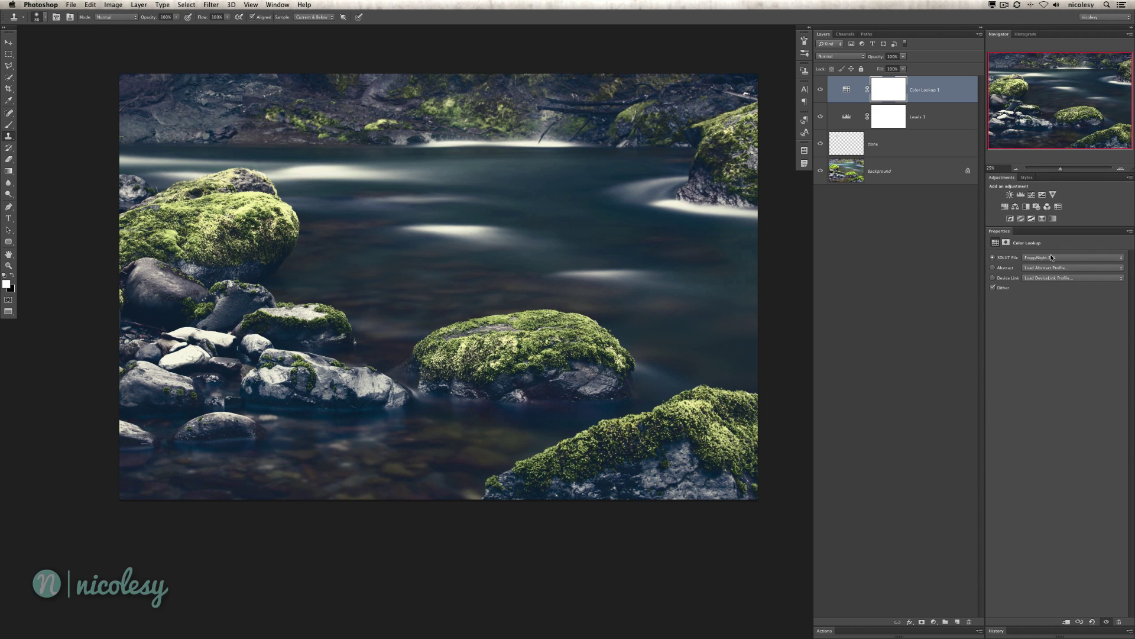
{"action": "left_click", "coordinate": [1052, 258]}
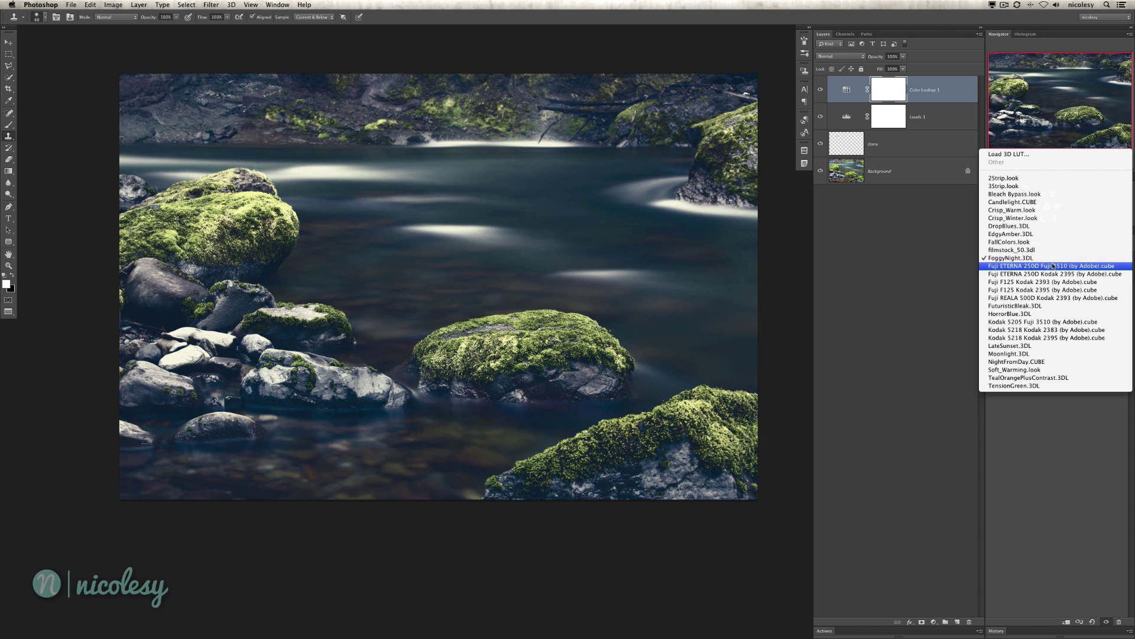
{"action": "left_click", "coordinate": [1053, 265]}
{"action": "left_click", "coordinate": [1056, 258]}
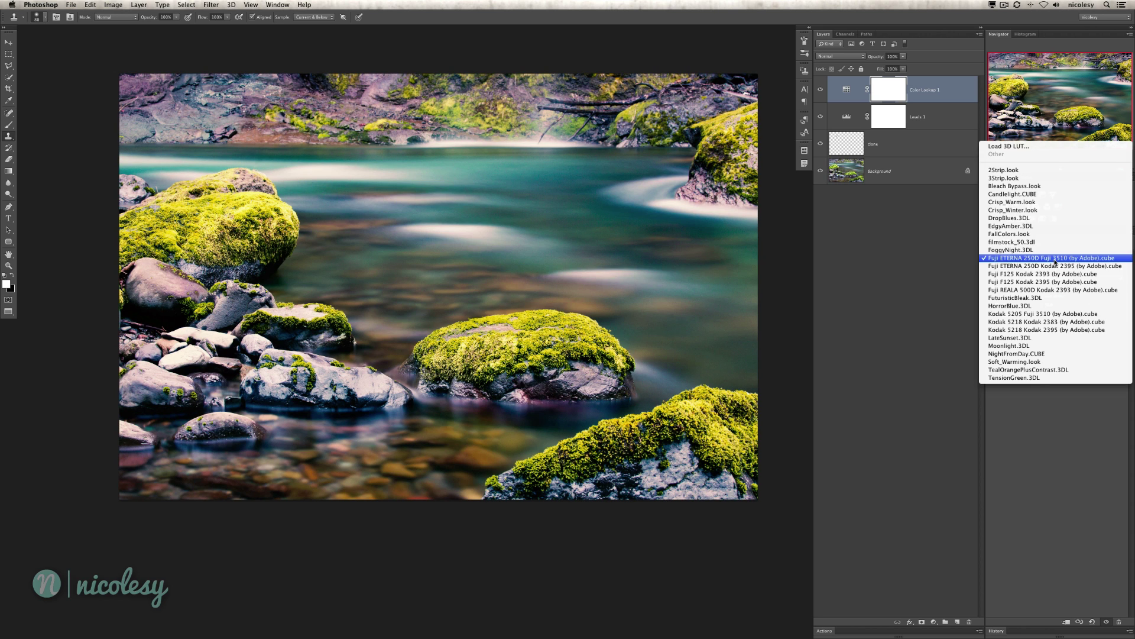
{"action": "left_click", "coordinate": [1029, 182]}
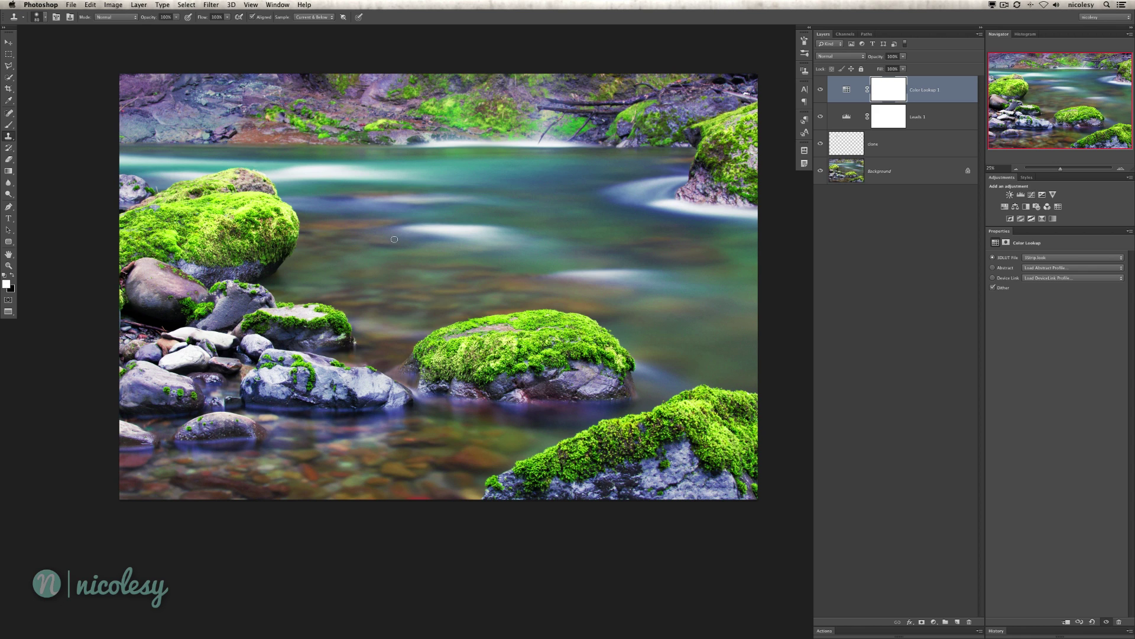
{"action": "left_click", "coordinate": [820, 89]}
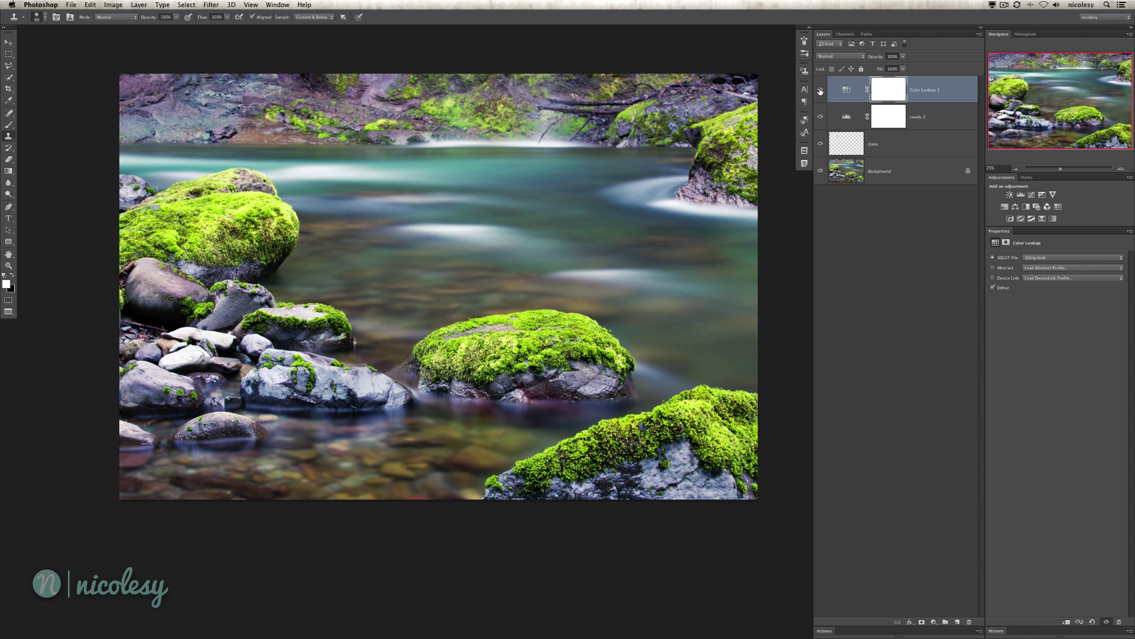
{"action": "left_click", "coordinate": [820, 89]}
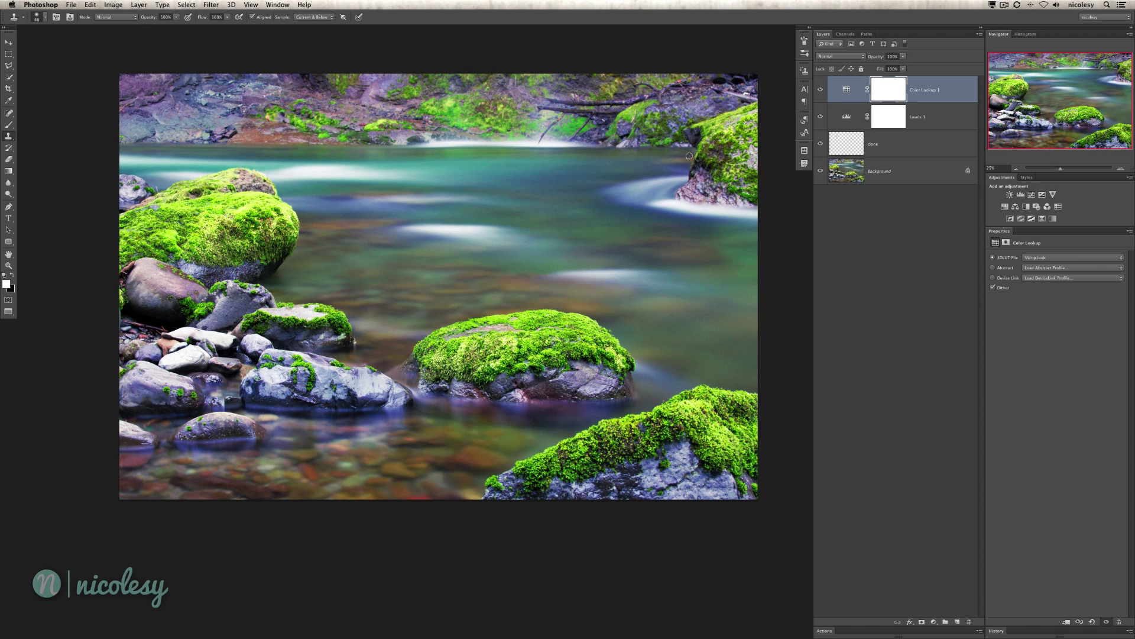
Set the Color Lookup layer's blend mode to Color.
{"action": "left_click", "coordinate": [844, 56]}
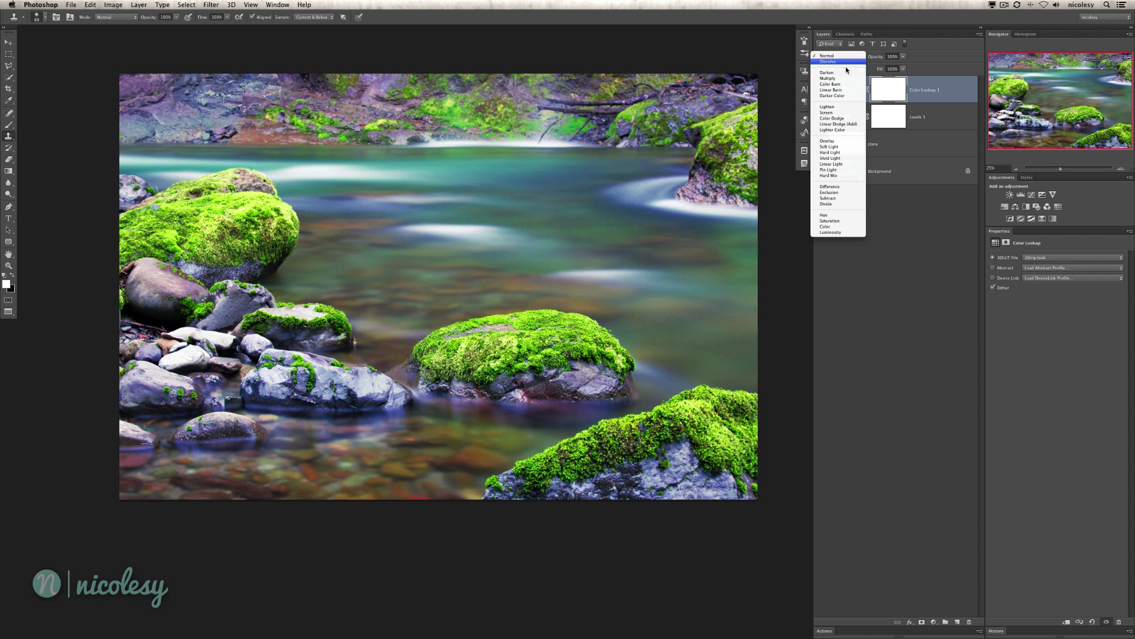
{"action": "left_click", "coordinate": [849, 227]}
{"action": "left_click", "coordinate": [821, 90]}
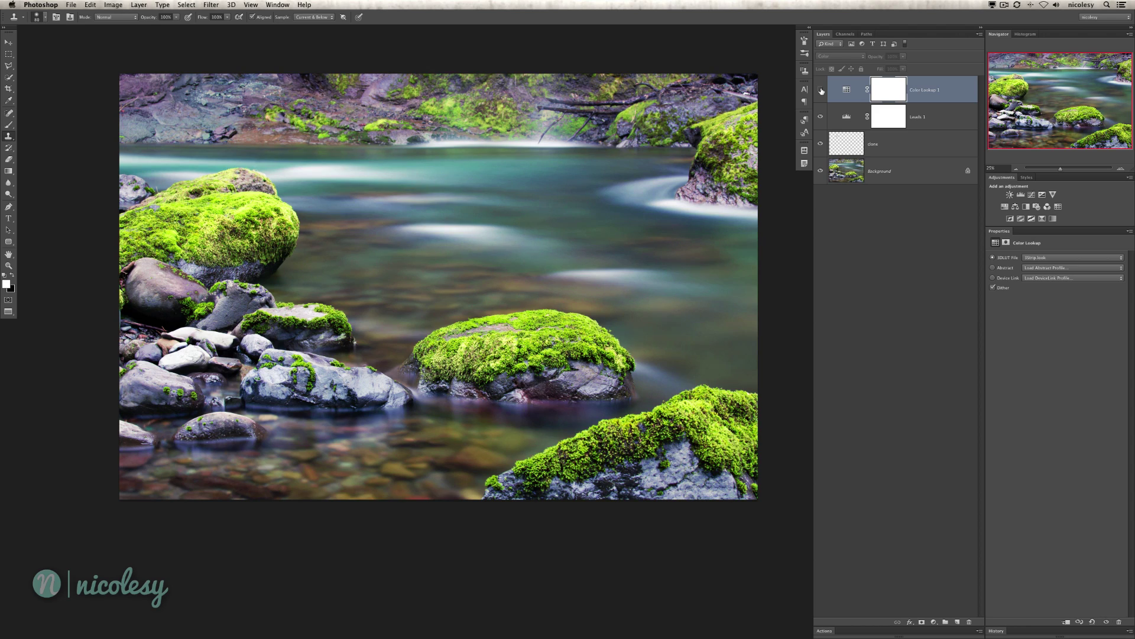
{"action": "left_click", "coordinate": [821, 90]}
Lower the Color Lookup opacity to about 27% and compare it hidden versus shown.
{"action": "left_click", "coordinate": [904, 57]}
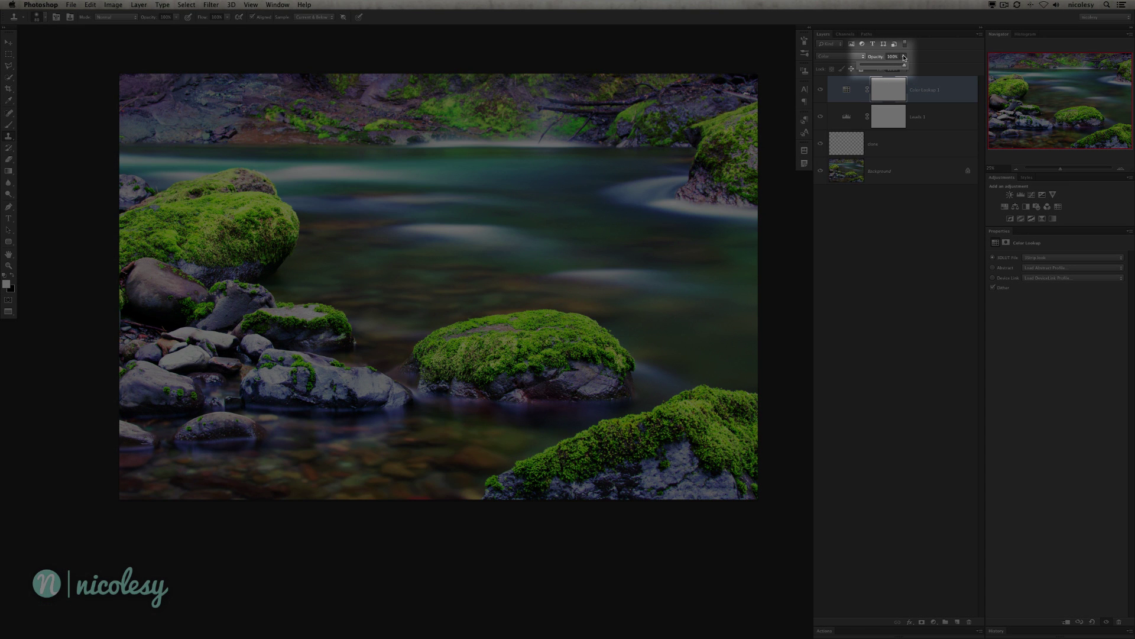
{"action": "left_click_drag", "start_coordinate": [904, 67], "coordinate": [871, 69]}
{"action": "left_click", "coordinate": [847, 88]}
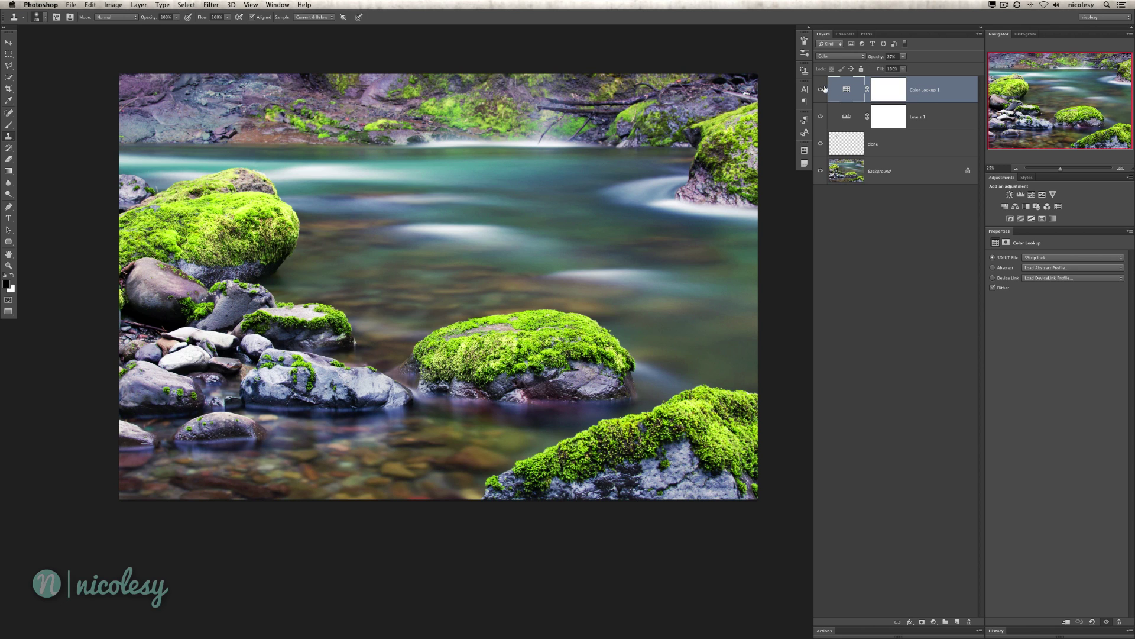
{"action": "left_click", "coordinate": [821, 90]}
{"action": "left_click", "coordinate": [821, 90]}
{"action": "left_click", "coordinate": [822, 90]}
{"action": "left_click", "coordinate": [822, 91]}
{"action": "left_click", "coordinate": [821, 90]}
{"action": "left_click", "coordinate": [821, 90]}
Raise the Color Lookup opacity to 34%, compare again, and target its layer mask.
{"action": "left_click_drag", "start_coordinate": [902, 65], "coordinate": [908, 65]}
{"action": "left_click", "coordinate": [820, 89]}
{"action": "left_click", "coordinate": [821, 90]}
{"action": "left_click", "coordinate": [820, 89]}
{"action": "left_click", "coordinate": [820, 89]}
{"action": "left_click", "coordinate": [881, 92]}
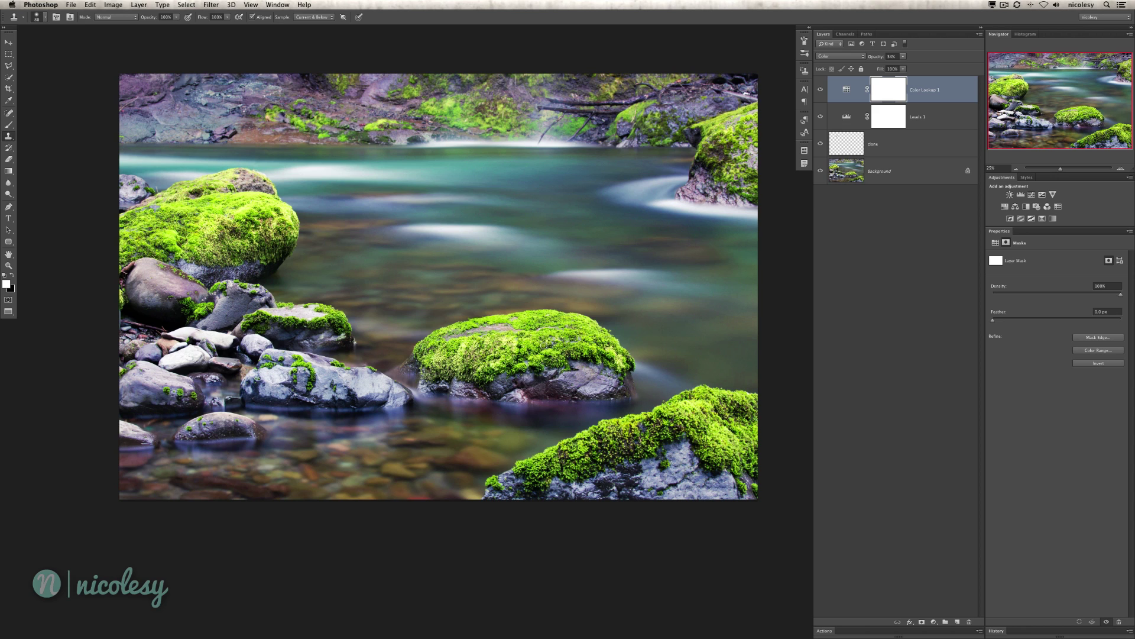
Set up a black brush at 51% opacity and size 400.
{"action": "key", "text": "b"}
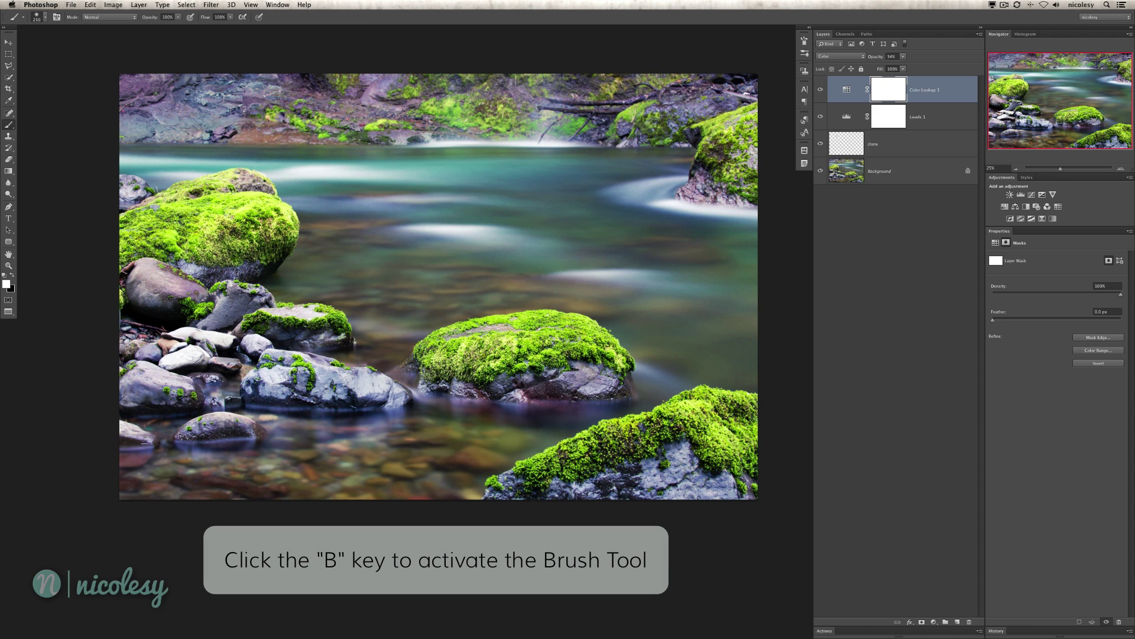
{"action": "key", "text": "x"}
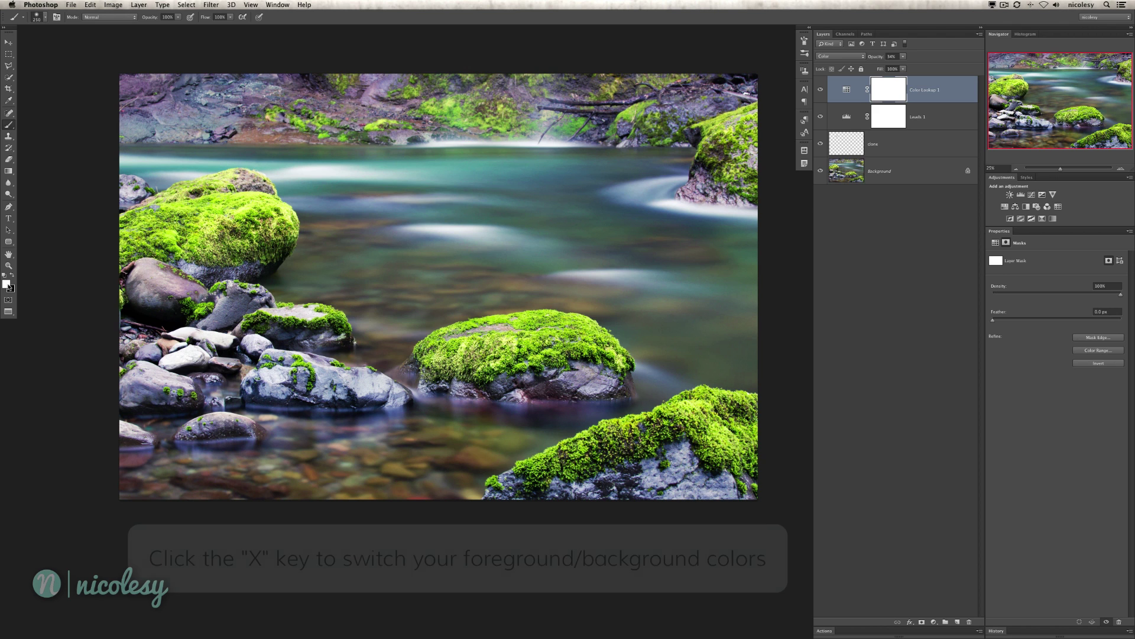
{"action": "left_click", "coordinate": [178, 16]}
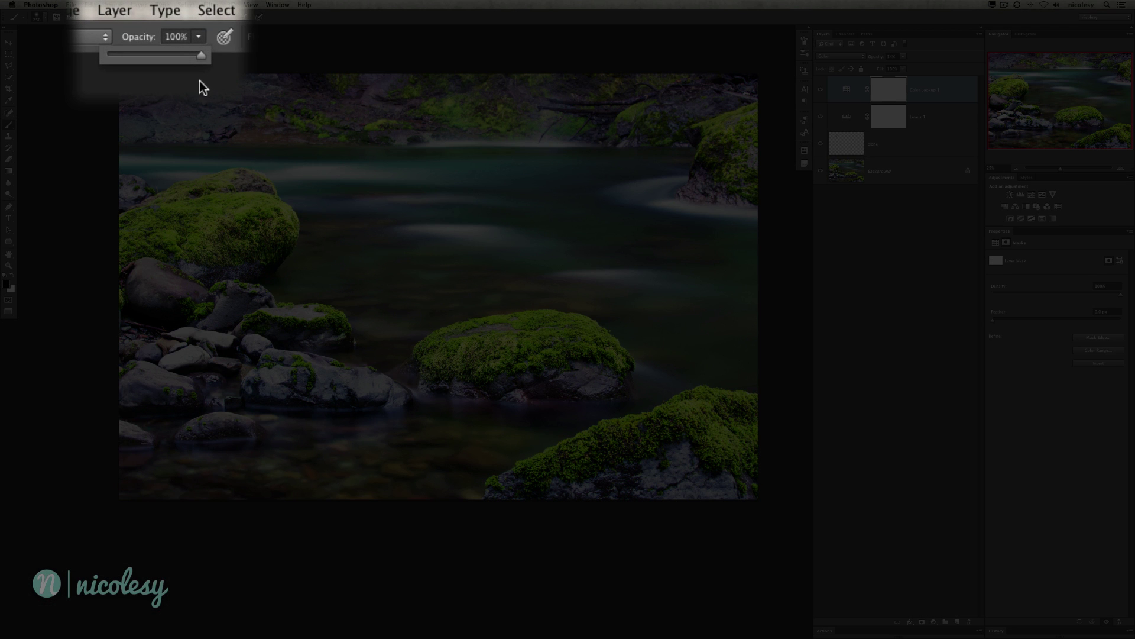
{"action": "left_click_drag", "start_coordinate": [180, 47], "coordinate": [159, 46]}
{"action": "left_click", "coordinate": [422, 23]}
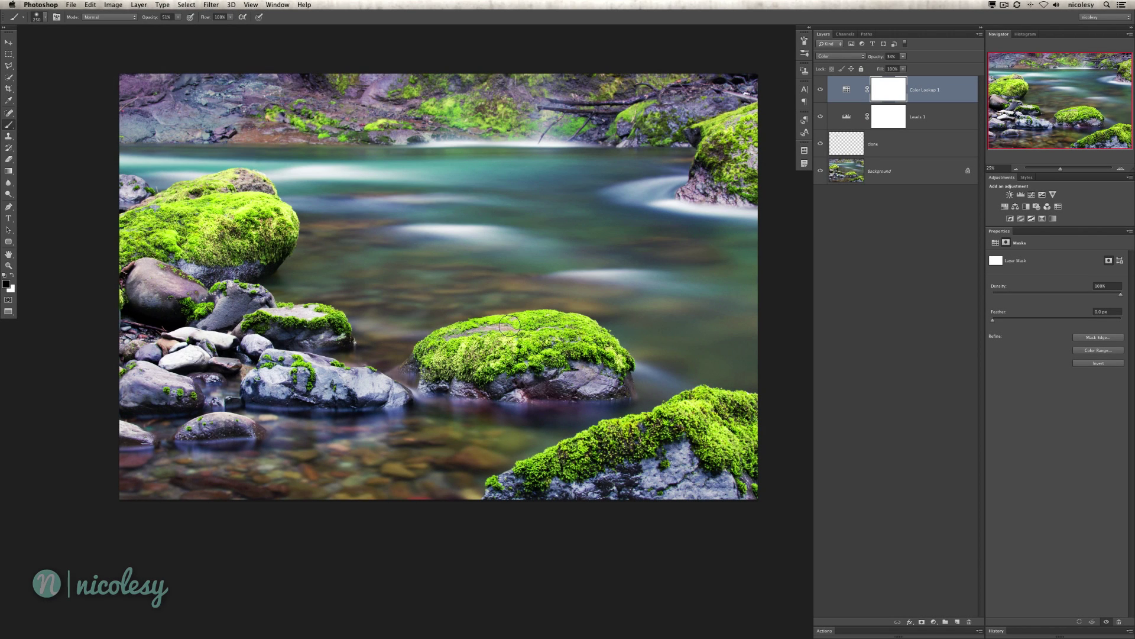
{"action": "key", "text": "bracketright"}
{"action": "key", "text": "bracketright"}
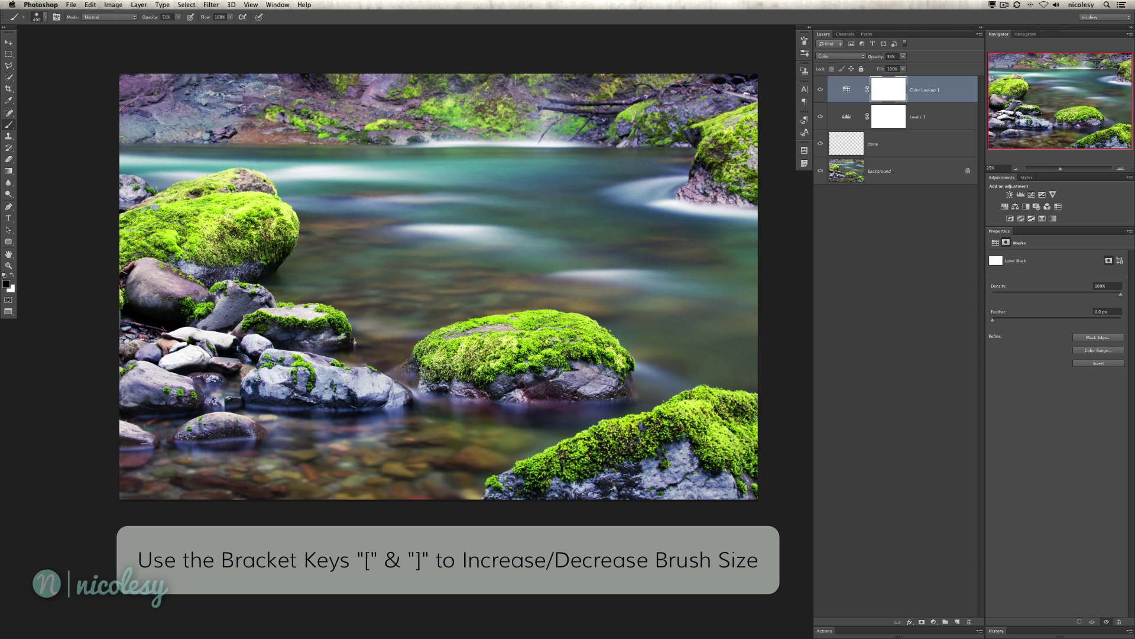
Paint the mask over the central, left and lower-right mossy rocks to hold back the LUT.
{"action": "mouse_move", "coordinate": [568, 350]}
{"action": "left_mouse_down"}
{"action": "mouse_move", "coordinate": [600, 349]}
{"action": "mouse_move", "coordinate": [589, 352]}
{"action": "left_mouse_up"}
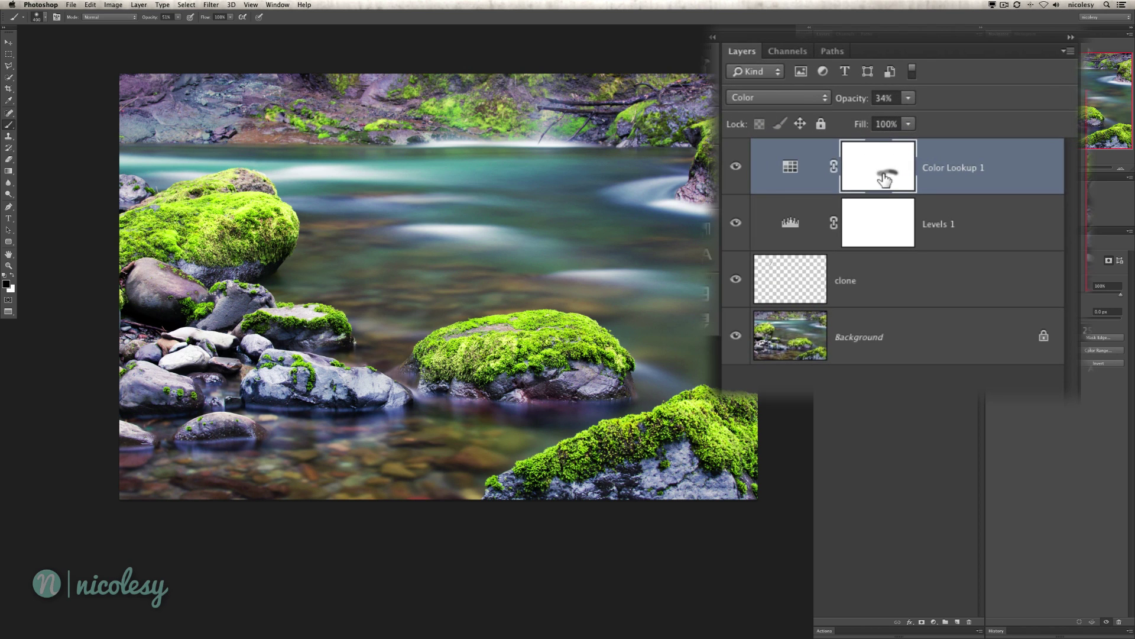
{"action": "mouse_move", "coordinate": [533, 329]}
{"action": "left_mouse_down"}
{"action": "mouse_move", "coordinate": [464, 332]}
{"action": "mouse_move", "coordinate": [516, 346]}
{"action": "mouse_move", "coordinate": [564, 340]}
{"action": "mouse_move", "coordinate": [518, 340]}
{"action": "left_mouse_up"}
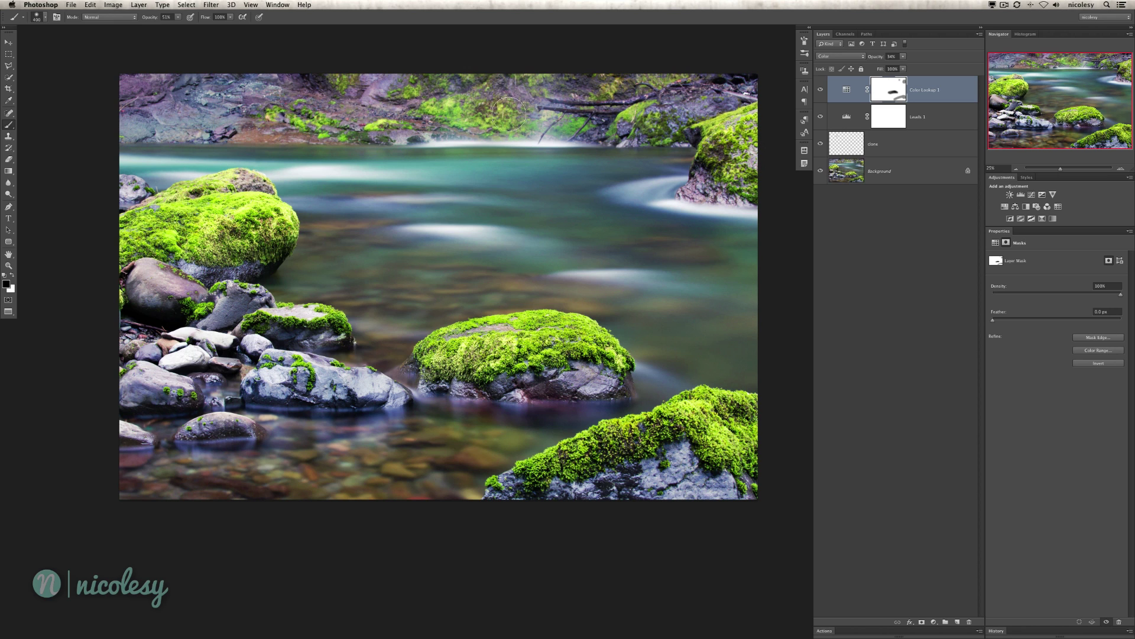
{"action": "mouse_move", "coordinate": [241, 220]}
{"action": "left_mouse_down"}
{"action": "mouse_move", "coordinate": [251, 203]}
{"action": "mouse_move", "coordinate": [172, 213]}
{"action": "mouse_move", "coordinate": [207, 240]}
{"action": "mouse_move", "coordinate": [211, 210]}
{"action": "mouse_move", "coordinate": [163, 232]}
{"action": "mouse_move", "coordinate": [271, 216]}
{"action": "left_mouse_up"}
{"action": "left_click_drag", "start_coordinate": [277, 317], "coordinate": [337, 324]}
Set the Color Lookup layer opacity to 51% and compare against the Background photo alone.
{"action": "left_click_drag", "start_coordinate": [906, 58], "coordinate": [949, 69]}
{"action": "left_click_drag", "start_coordinate": [920, 79], "coordinate": [911, 67]}
{"action": "left_click", "coordinate": [846, 89]}
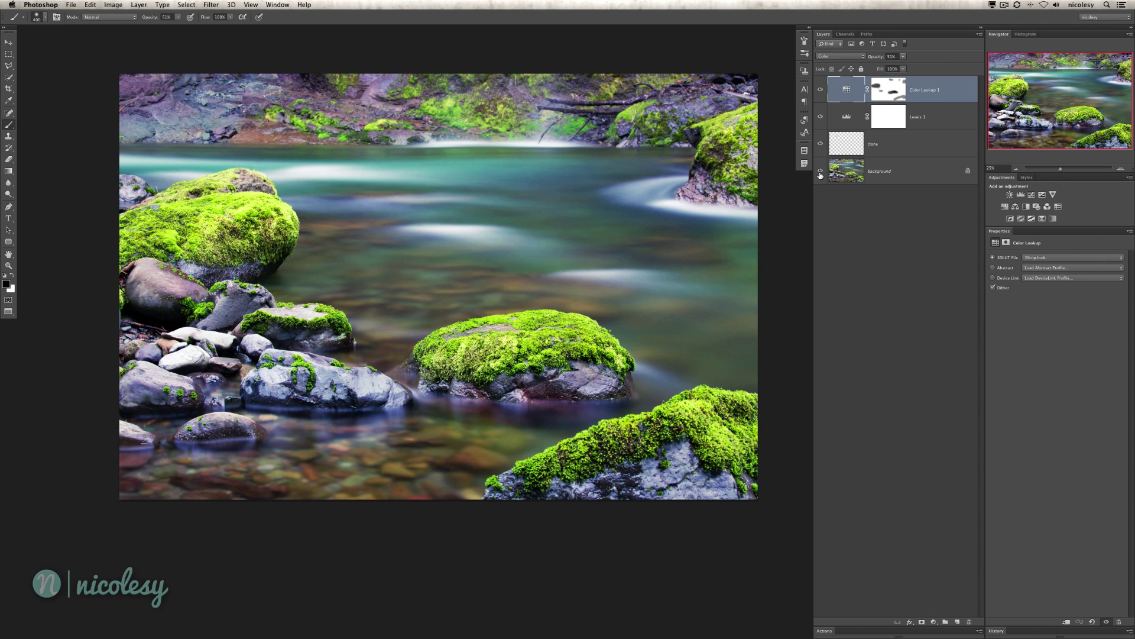
{"action": "left_click", "coordinate": [820, 172], "text": "alt"}
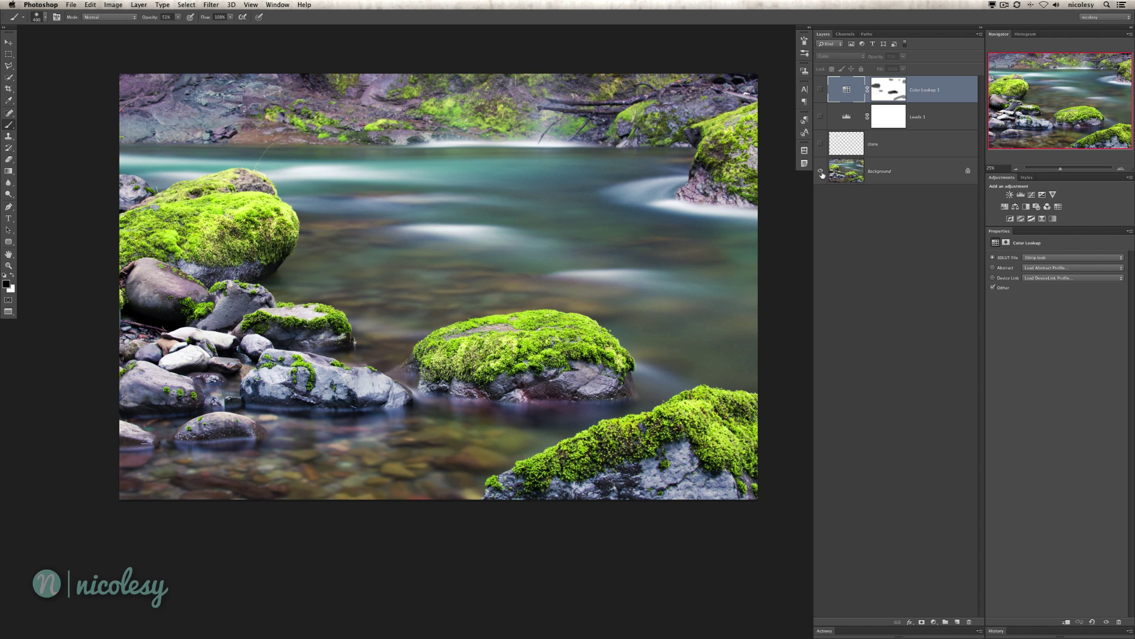
{"action": "left_click", "coordinate": [821, 172], "text": "alt"}
Add a Black & White adjustment layer, trying Overlay before settling on Soft Light blending.
{"action": "left_click", "coordinate": [1026, 206]}
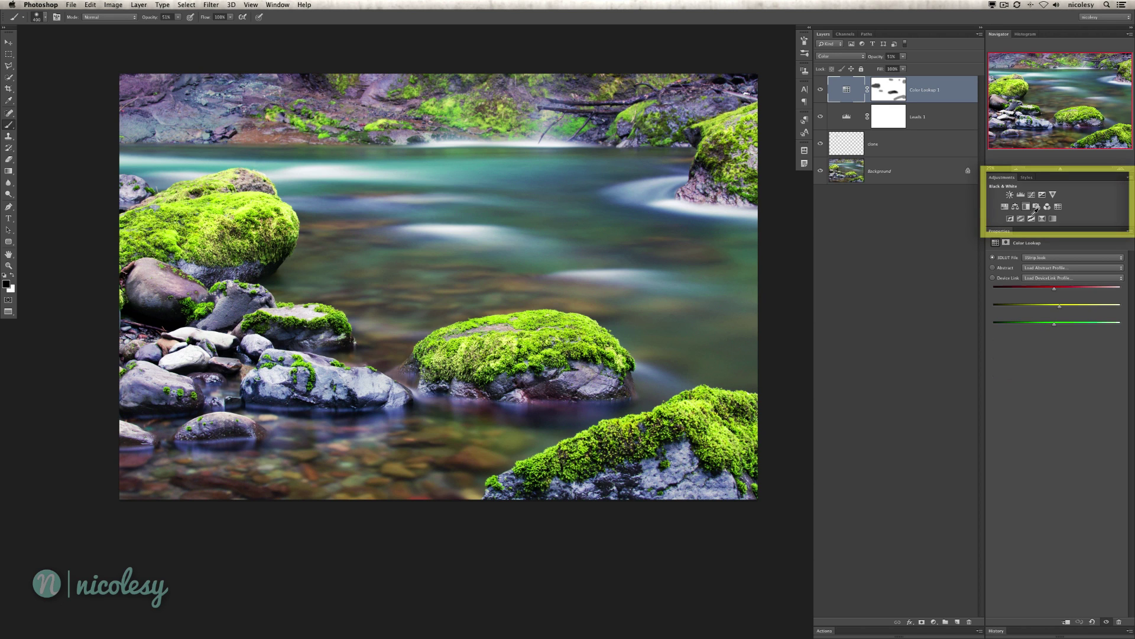
{"action": "left_click", "coordinate": [837, 57]}
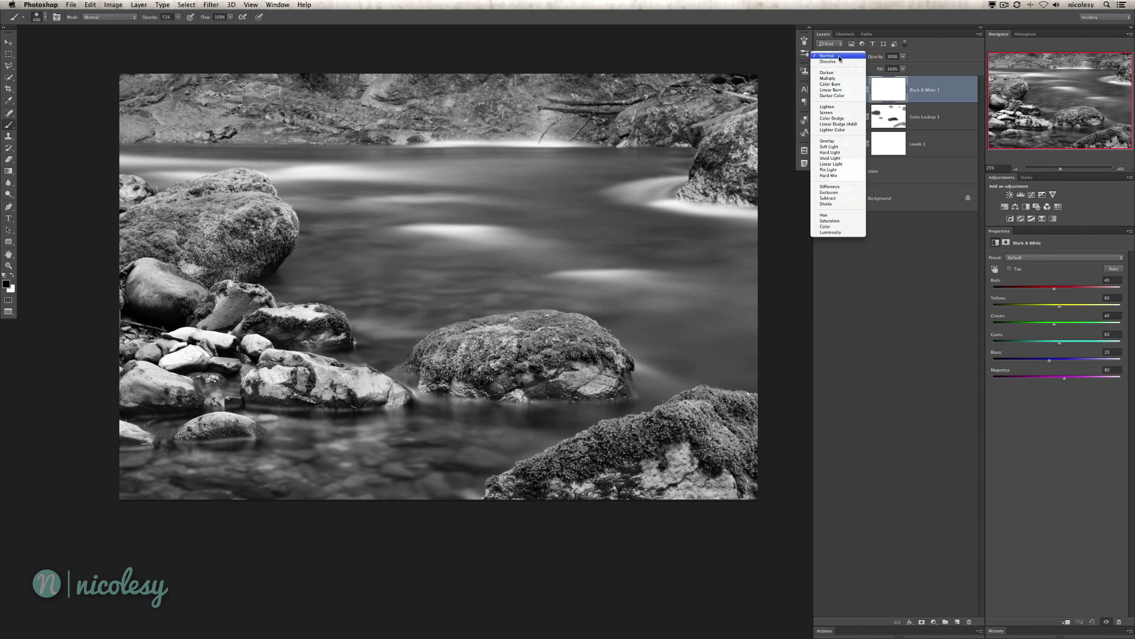
{"action": "left_click", "coordinate": [847, 140]}
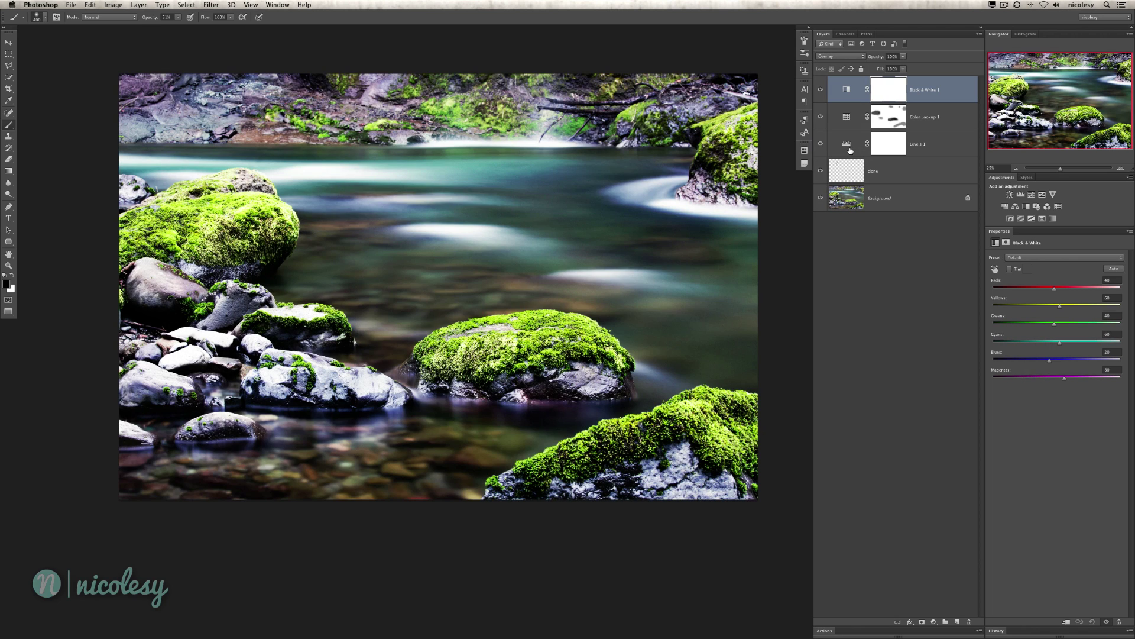
{"action": "left_click", "coordinate": [840, 56]}
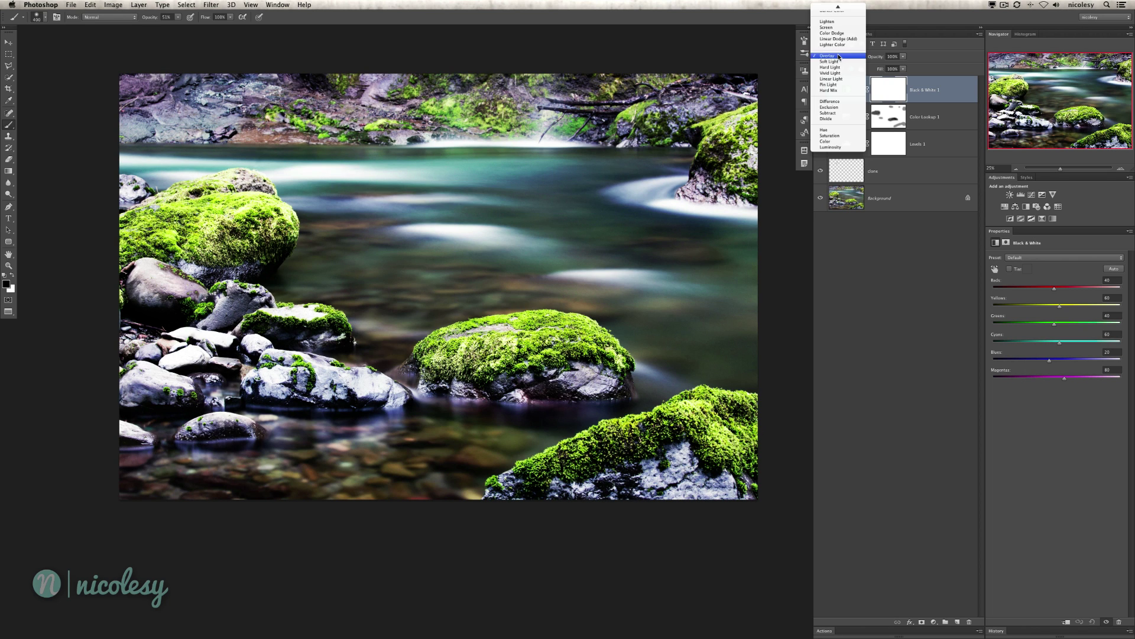
{"action": "left_click", "coordinate": [849, 64]}
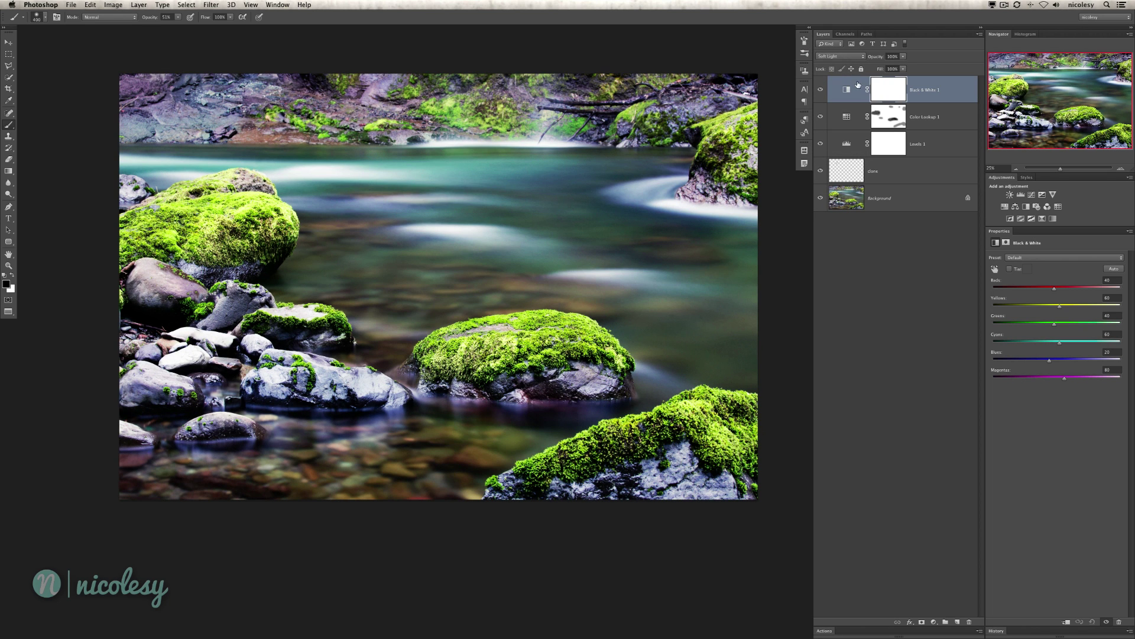
{"action": "left_click", "coordinate": [821, 89]}
{"action": "left_click", "coordinate": [821, 89]}
Lower the Black & White opacity to about 30%, compare, and stamp visible layers into a new layer.
{"action": "left_click", "coordinate": [902, 56]}
{"action": "left_click_drag", "start_coordinate": [903, 65], "coordinate": [868, 65]}
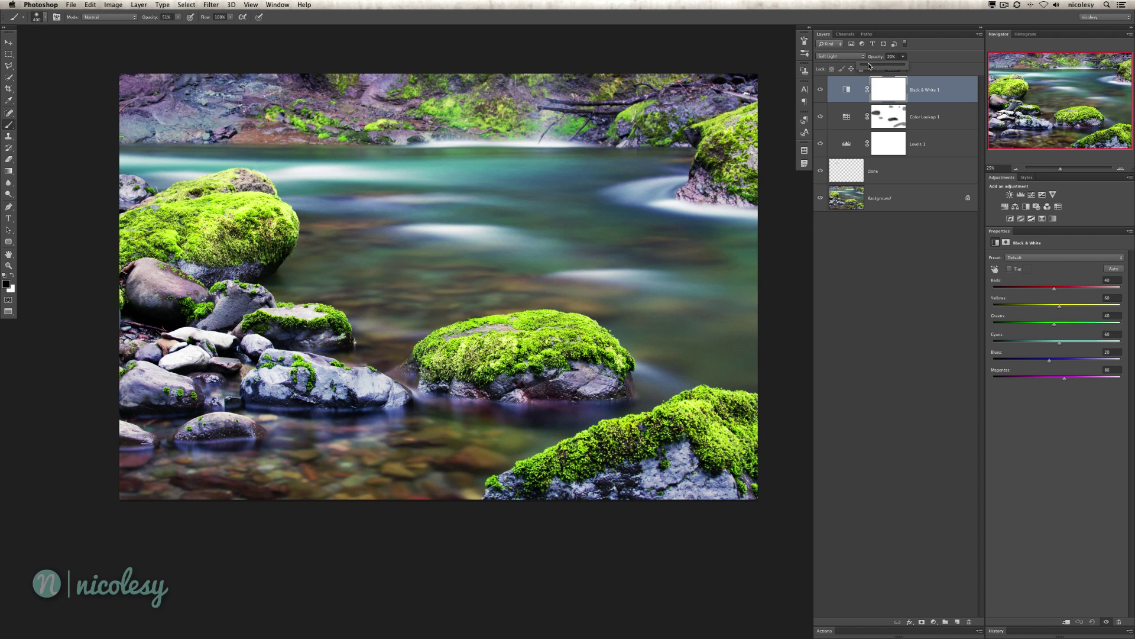
{"action": "left_click", "coordinate": [930, 57]}
{"action": "left_click", "coordinate": [821, 90]}
{"action": "left_click", "coordinate": [820, 90]}
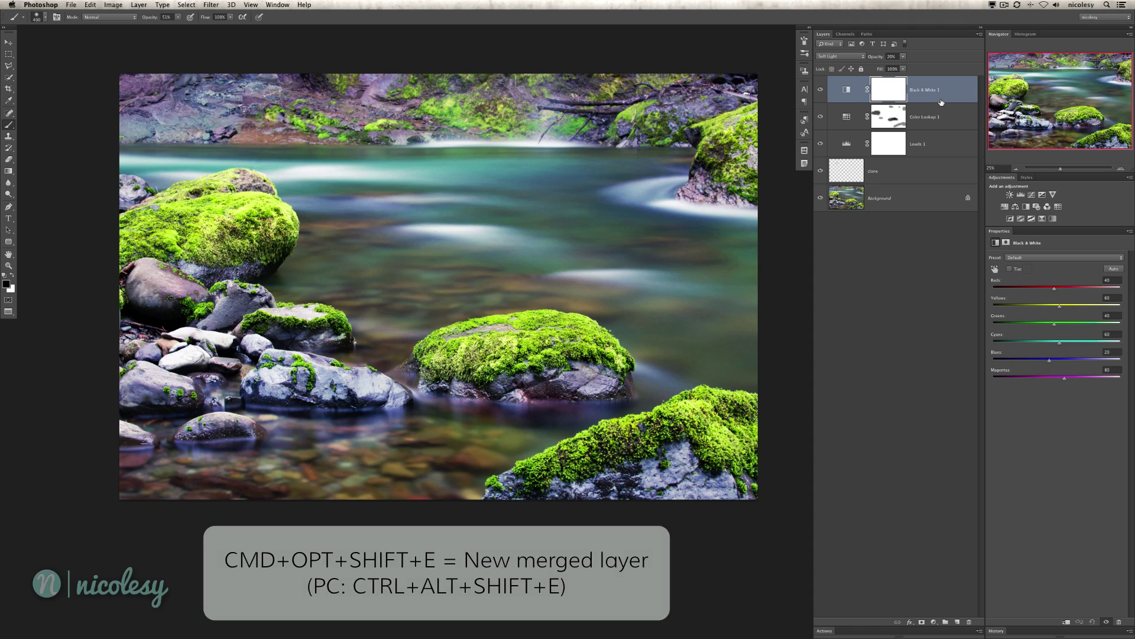
{"action": "key", "text": "super+alt+shift+e"}
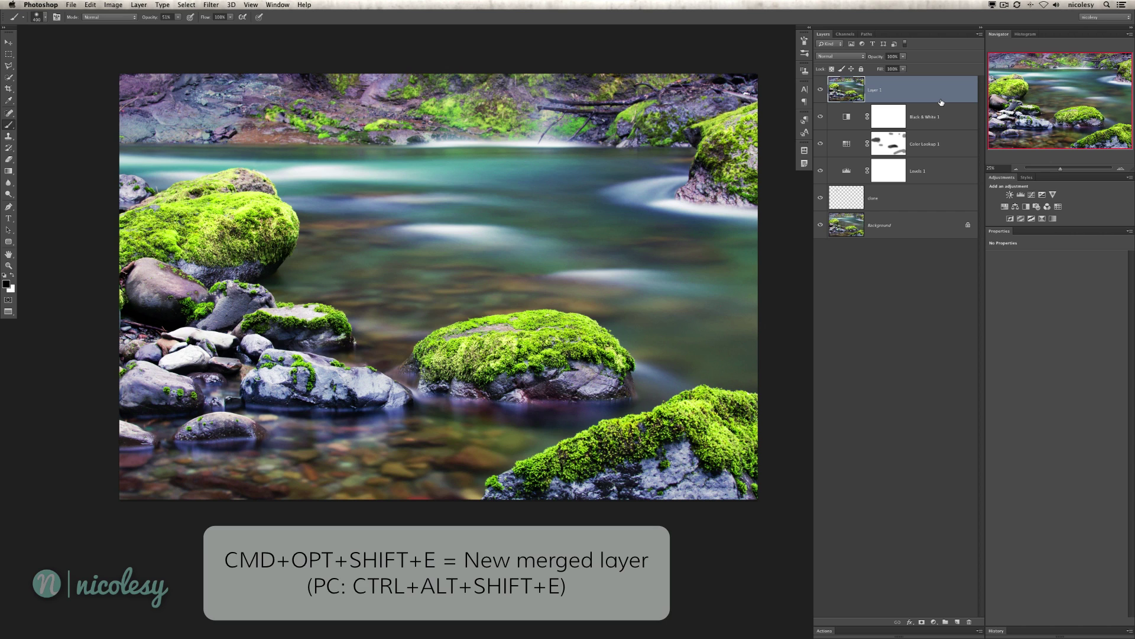
Apply a 23.3-pixel Gaussian Blur to the merged Layer 1.
{"action": "left_click", "coordinate": [212, 5]}
{"action": "mouse_move", "coordinate": [268, 116]}
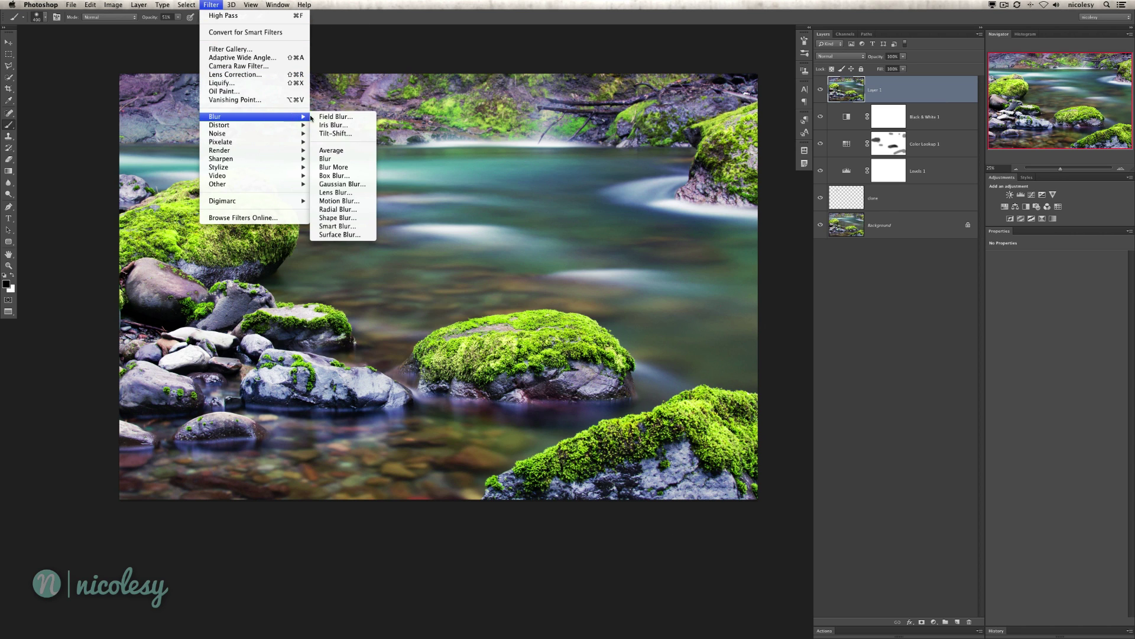
{"action": "left_click", "coordinate": [357, 187]}
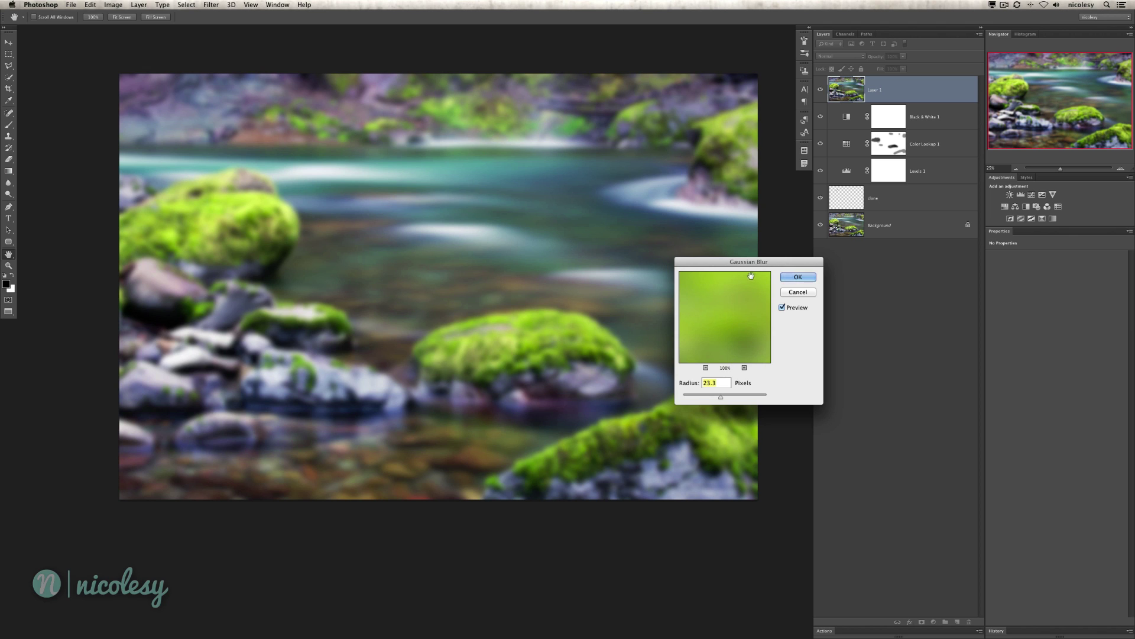
{"action": "left_click_drag", "start_coordinate": [771, 265], "coordinate": [869, 256]}
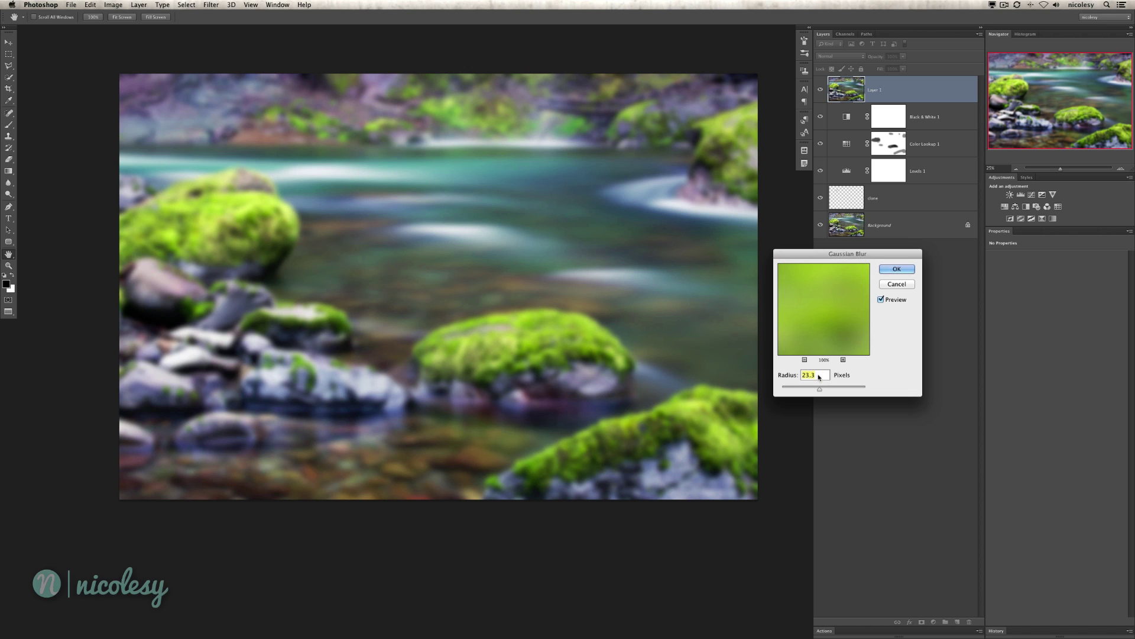
{"action": "left_click", "coordinate": [910, 270]}
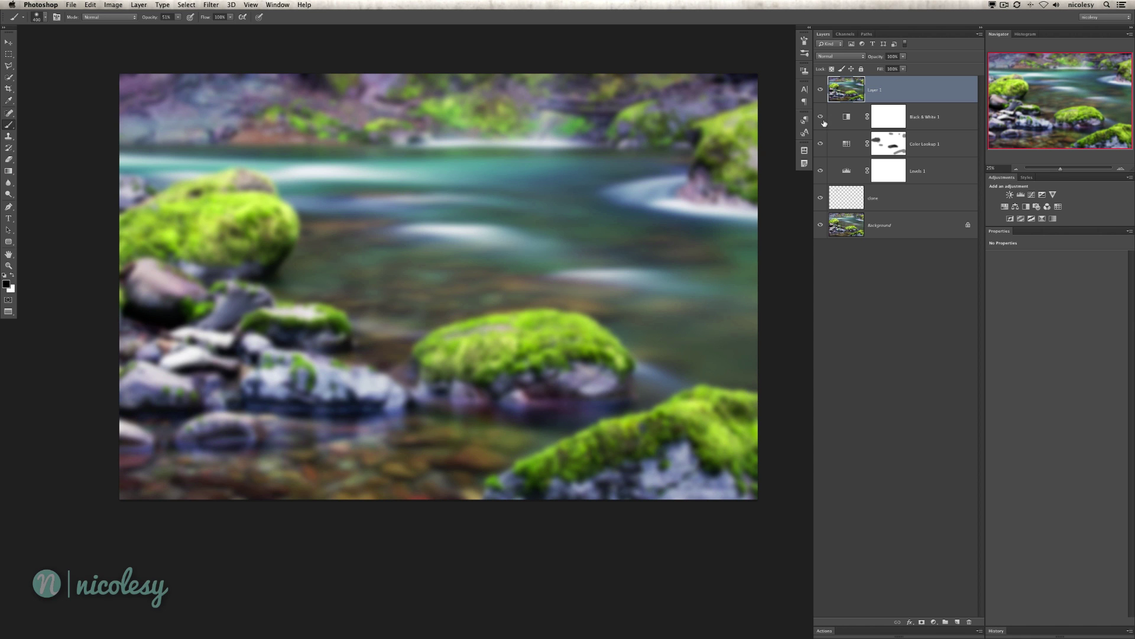
Blend Layer 1 in Soft Light at 19% opacity, then view the next photo in Lightroom.
{"action": "left_click", "coordinate": [844, 56]}
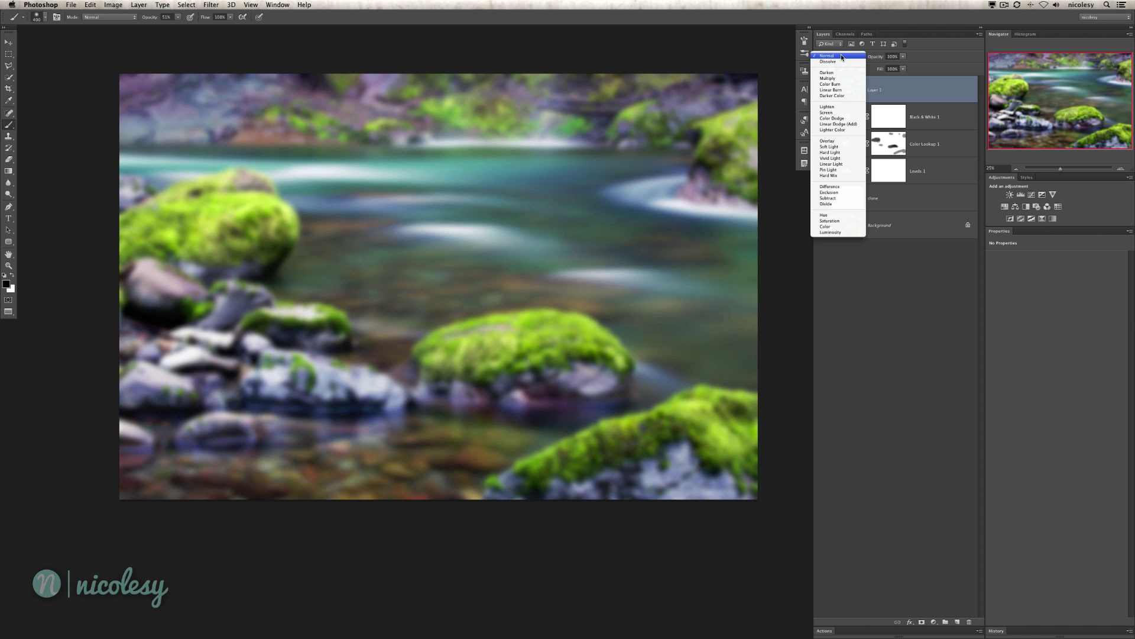
{"action": "left_click", "coordinate": [852, 148]}
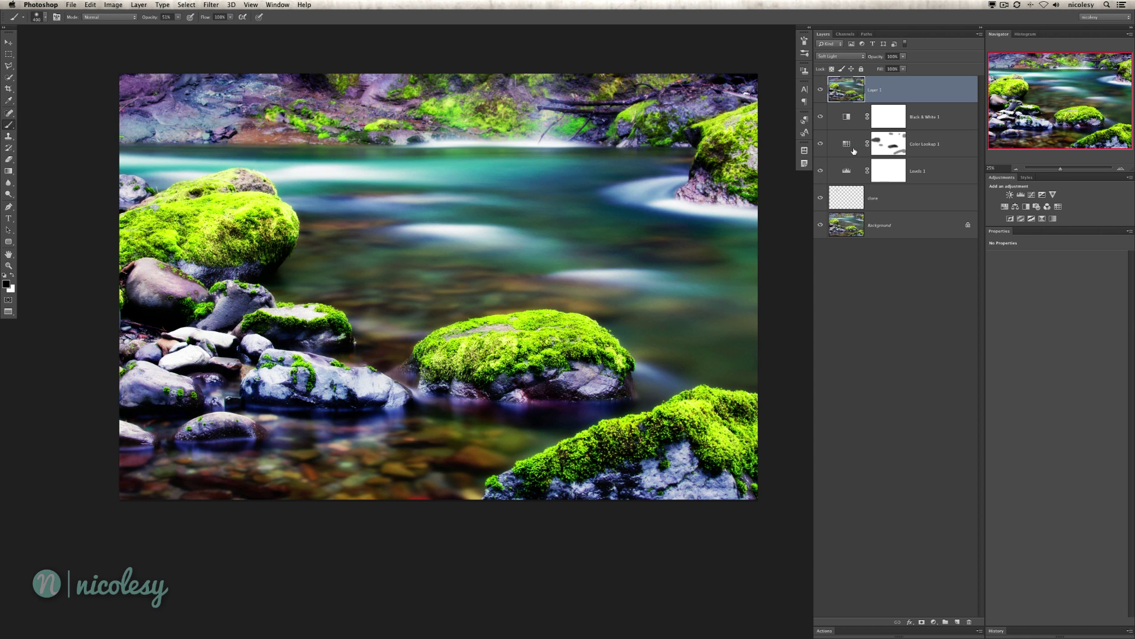
{"action": "left_click", "coordinate": [903, 58]}
{"action": "left_click_drag", "start_coordinate": [905, 68], "coordinate": [872, 69]}
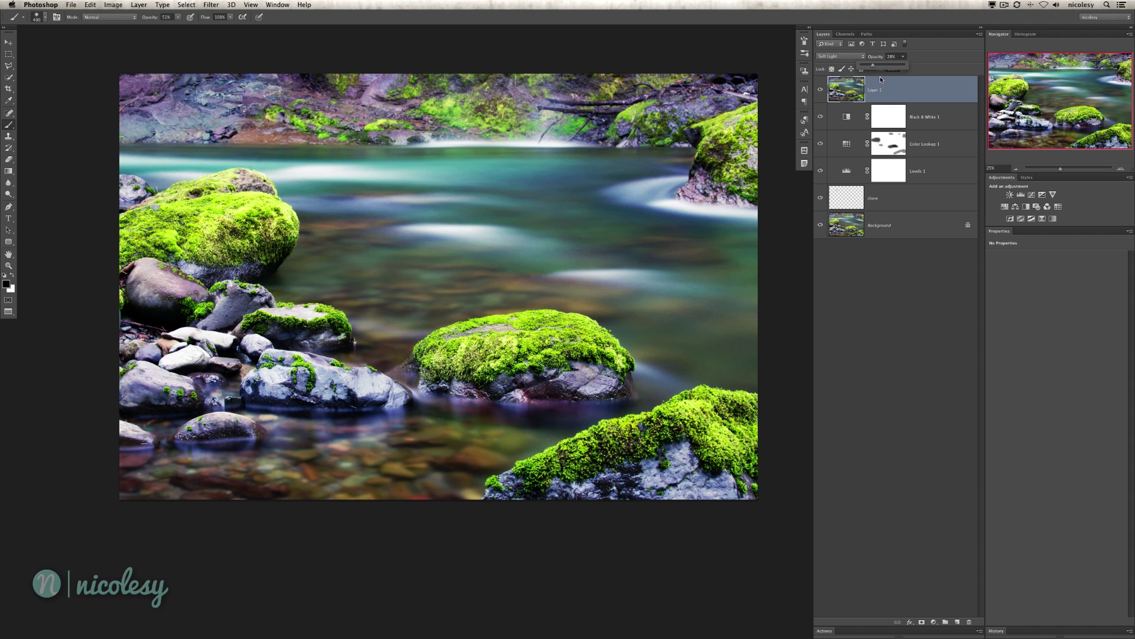
{"action": "left_click", "coordinate": [904, 57]}
{"action": "left_click_drag", "start_coordinate": [902, 69], "coordinate": [900, 69]}
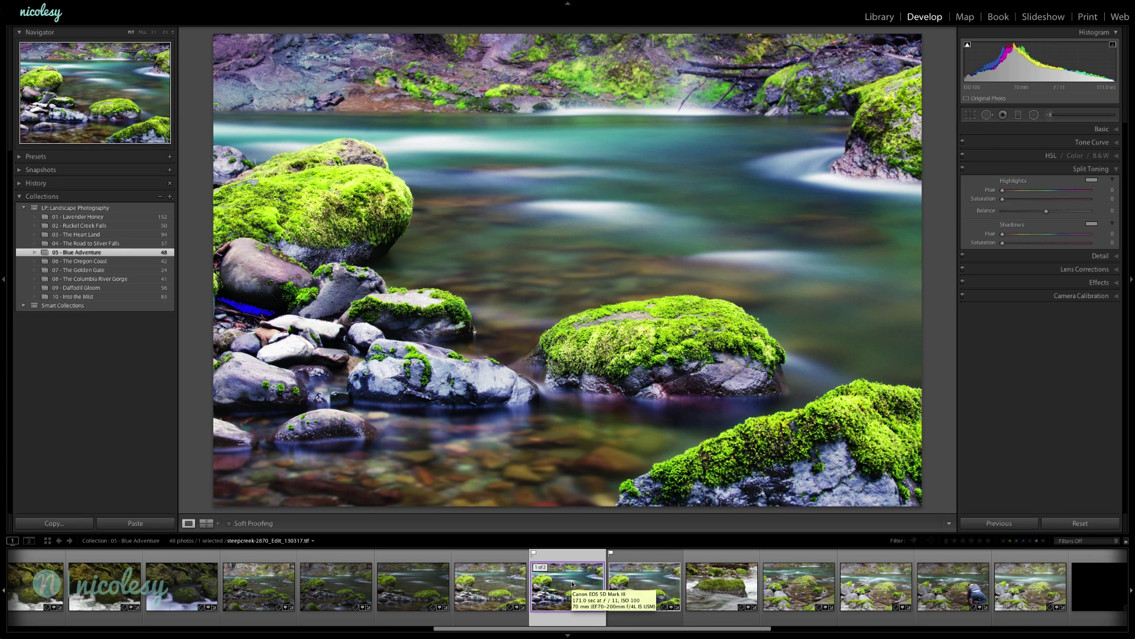
{"action": "key", "text": "Right"}
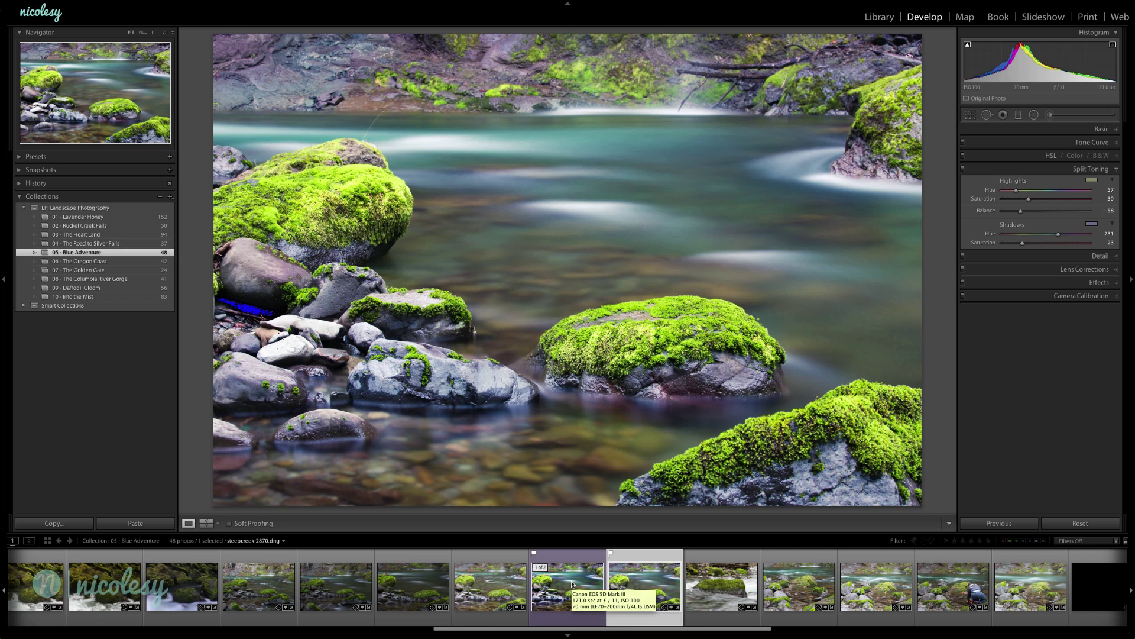
Return to the edited TIF and warm it with Temp +6 and Tint +7, checking at 1:1.
{"action": "key", "text": "Left"}
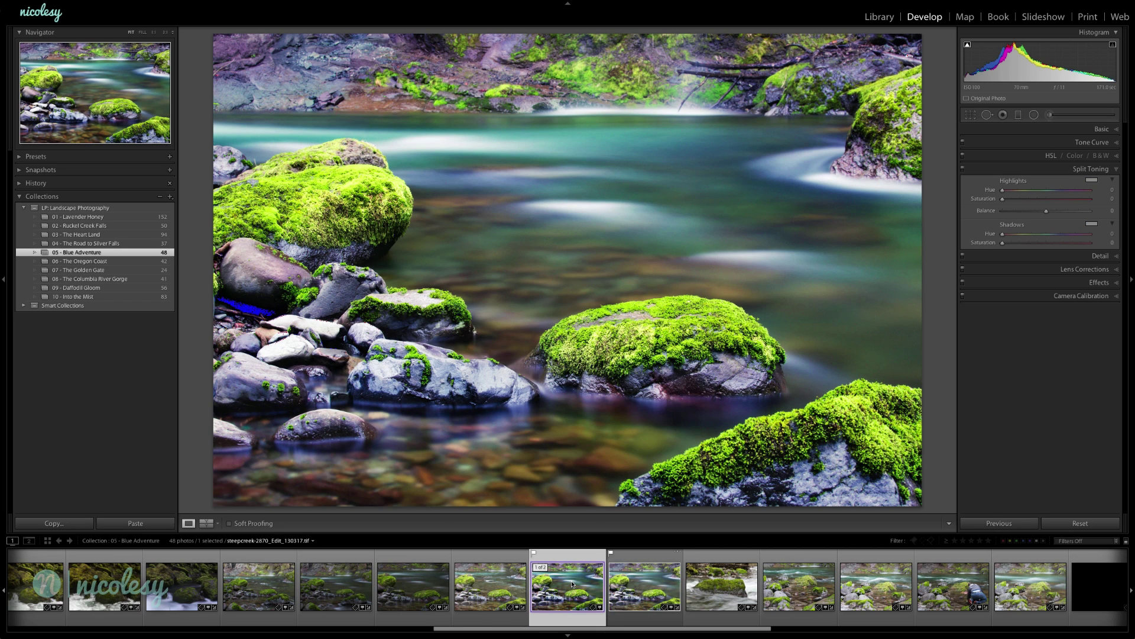
{"action": "left_click", "coordinate": [1117, 132]}
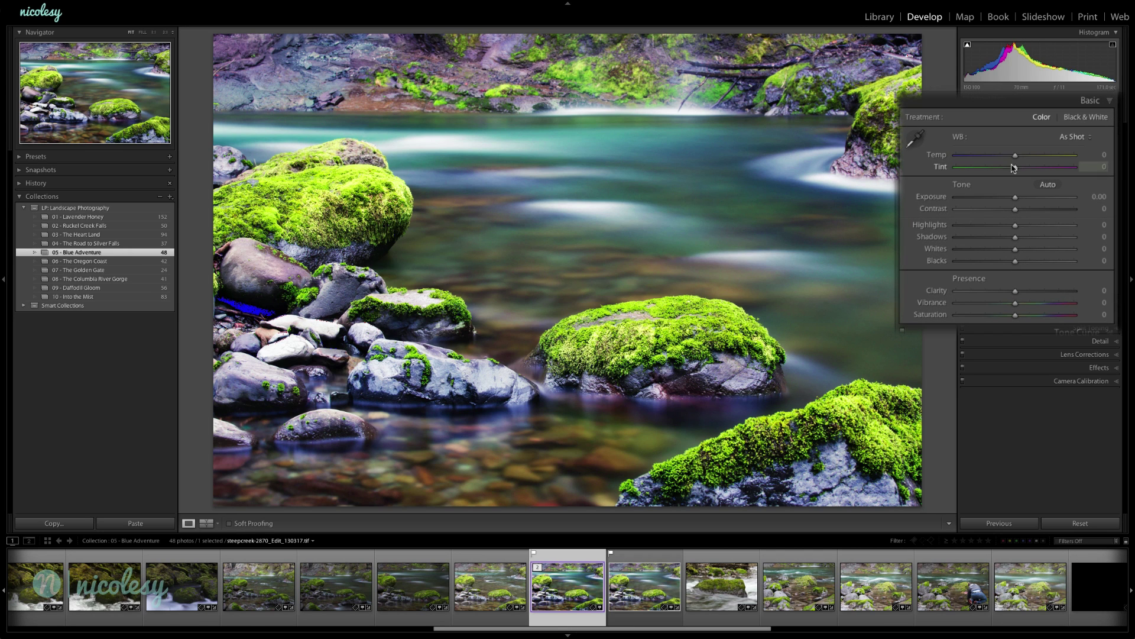
{"action": "left_click_drag", "start_coordinate": [1012, 156], "coordinate": [1013, 157]}
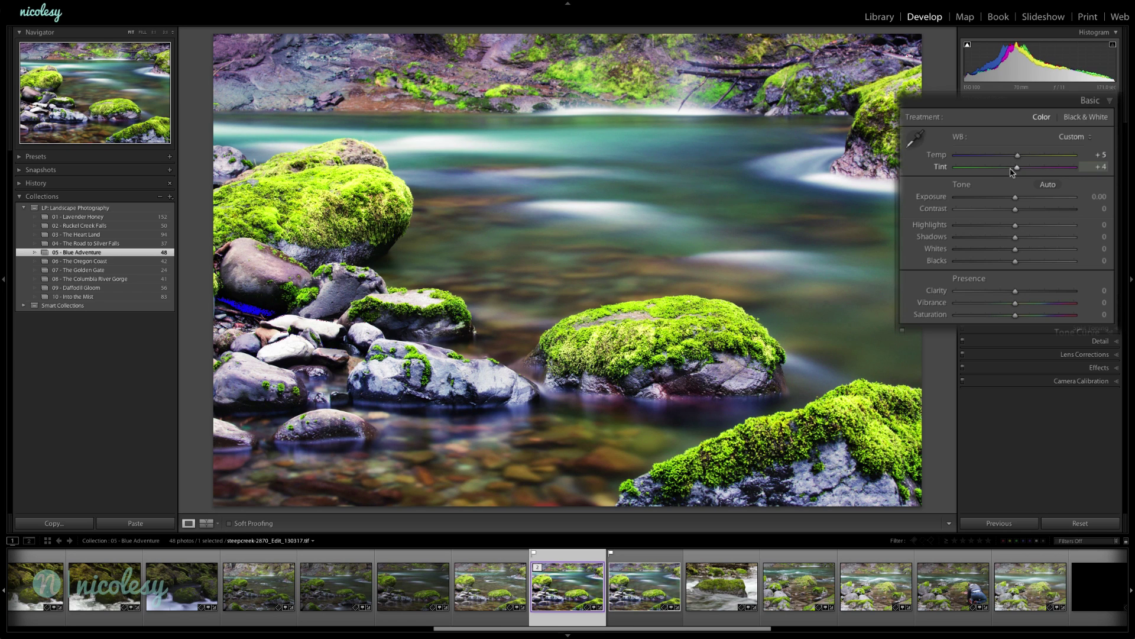
{"action": "left_click_drag", "start_coordinate": [1010, 170], "coordinate": [1049, 180]}
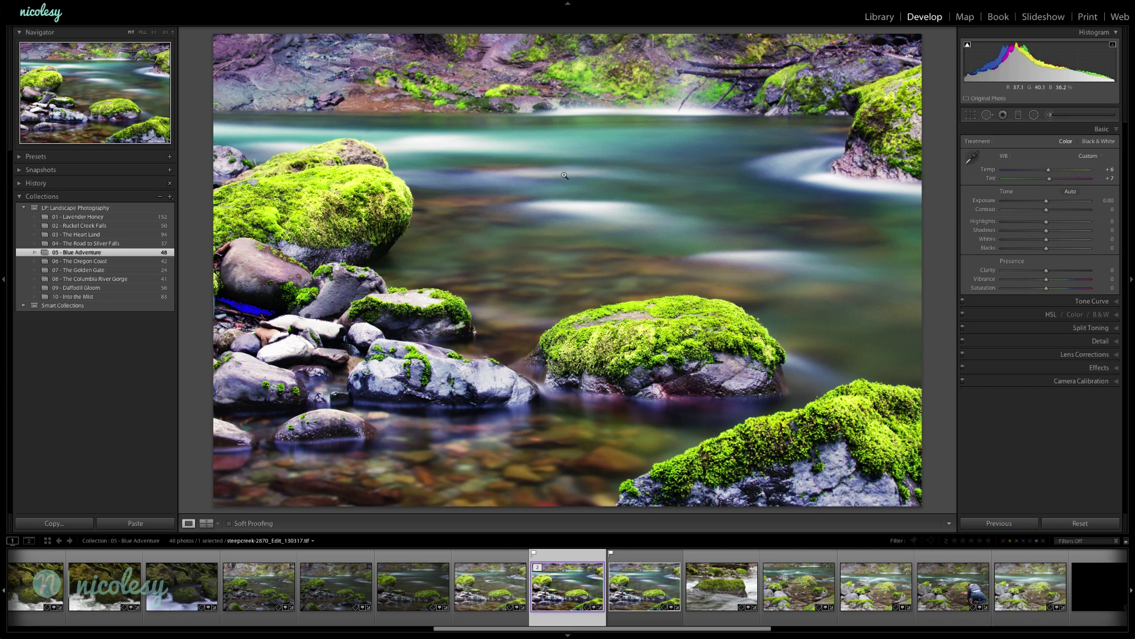
{"action": "left_click", "coordinate": [442, 147]}
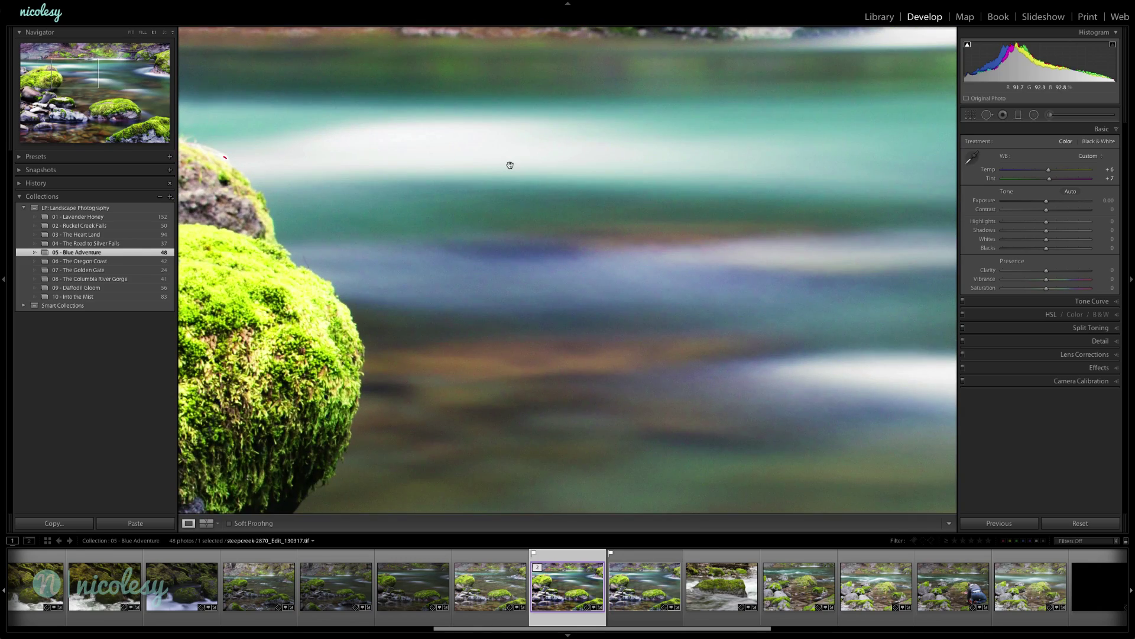
{"action": "left_click", "coordinate": [498, 153]}
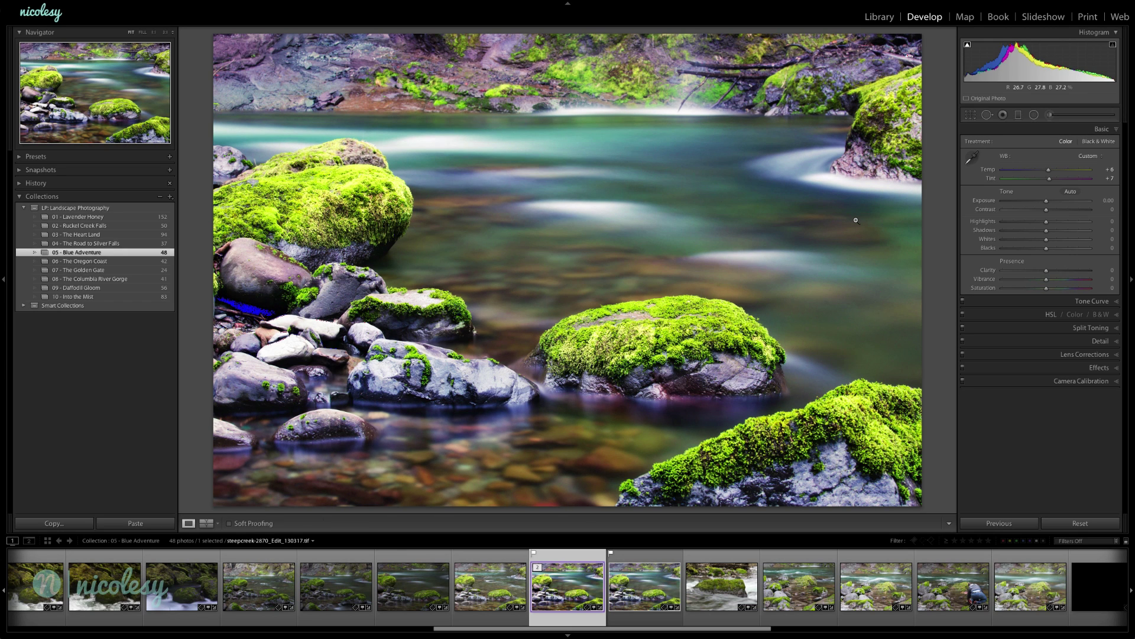
Zoom to 1:1 on the water, activate Spot Removal, and preview the spot-visualization view.
{"action": "left_click", "coordinate": [836, 304]}
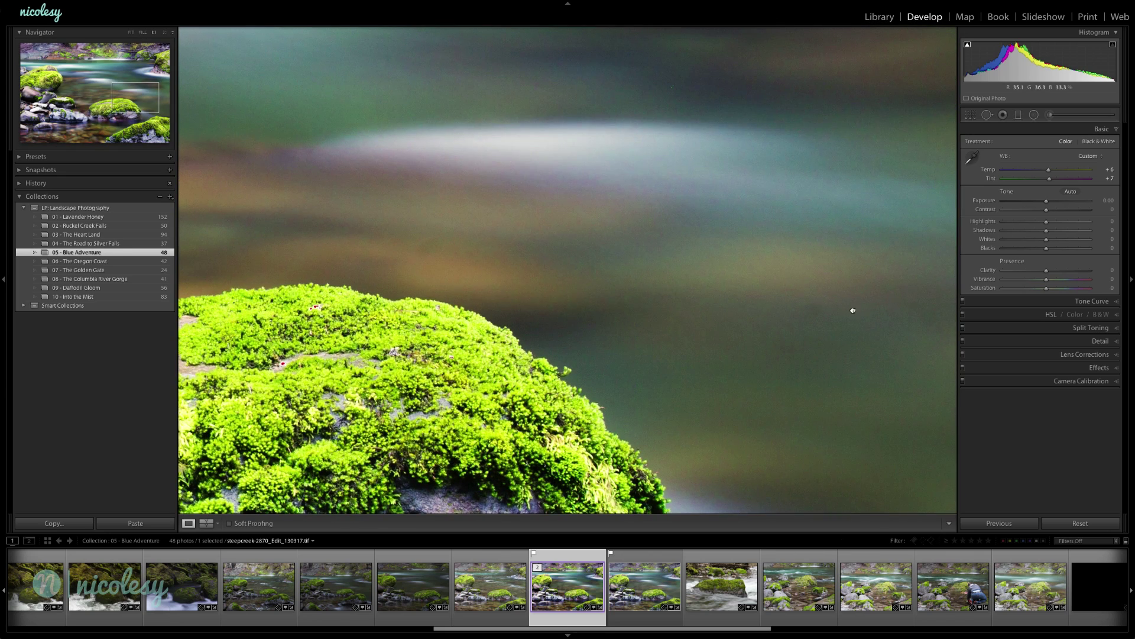
{"action": "left_click_drag", "start_coordinate": [853, 310], "coordinate": [781, 248]}
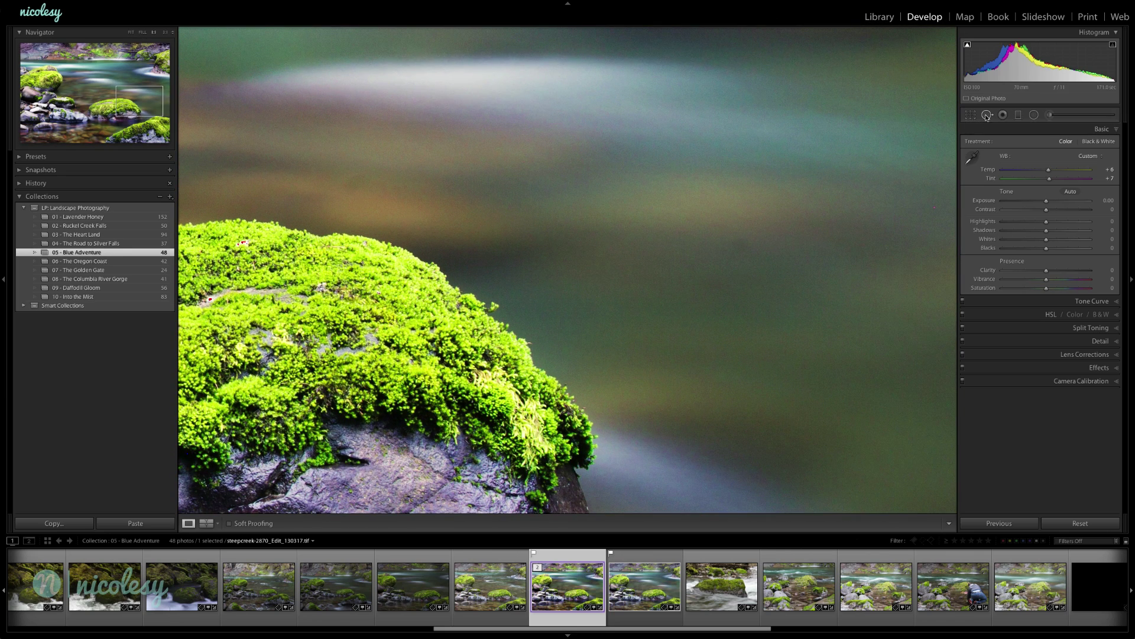
{"action": "left_click", "coordinate": [986, 115]}
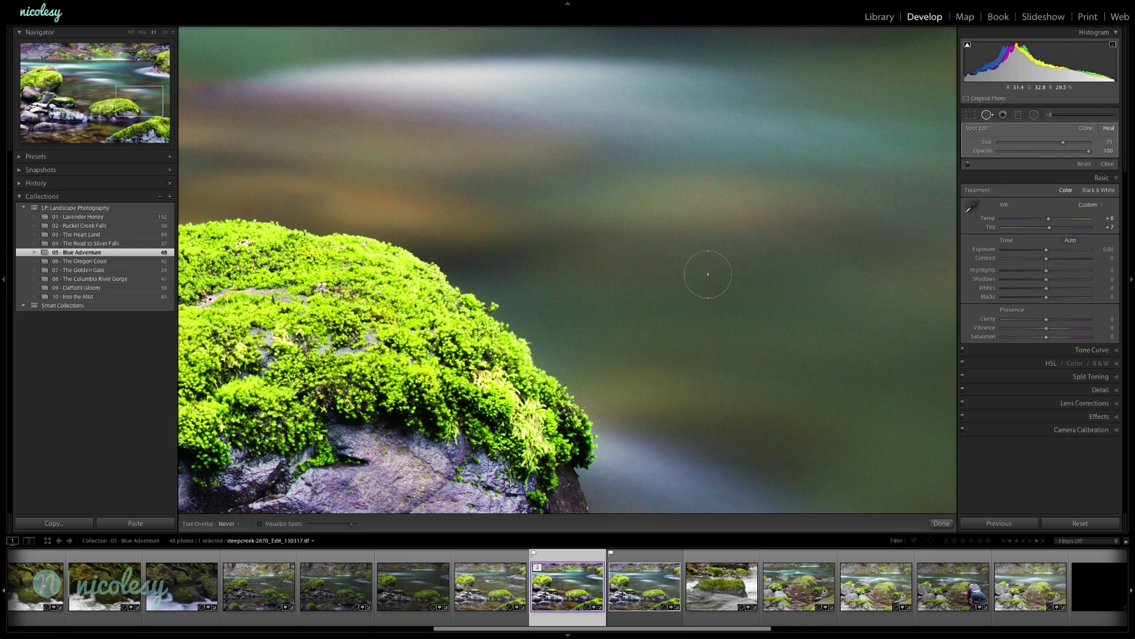
{"action": "left_click", "coordinate": [131, 33]}
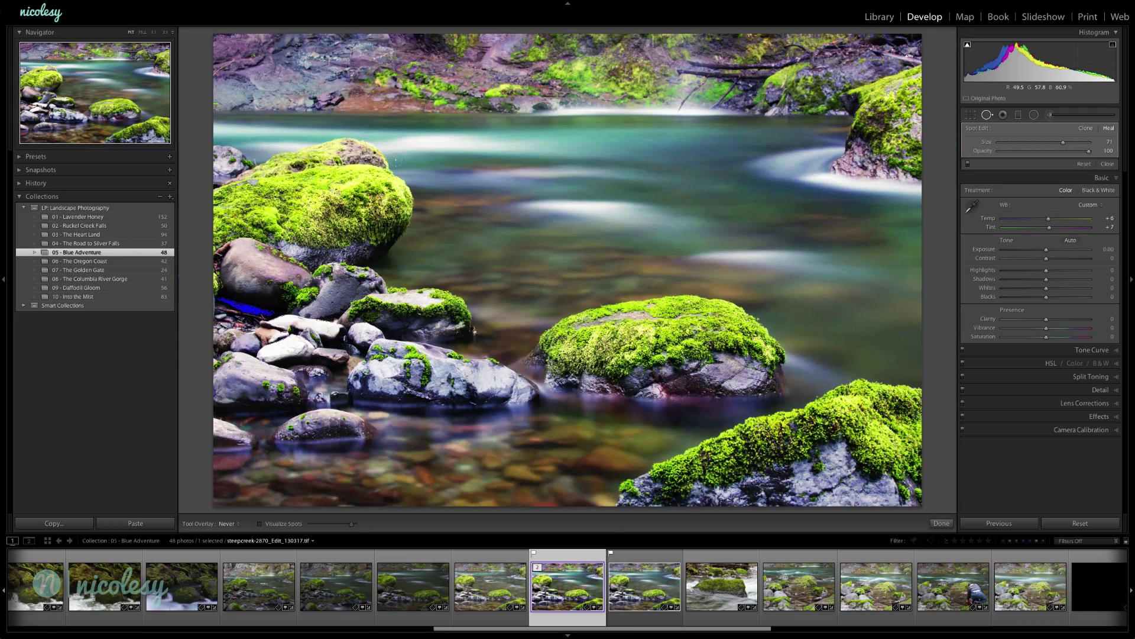
{"action": "left_click", "coordinate": [290, 524]}
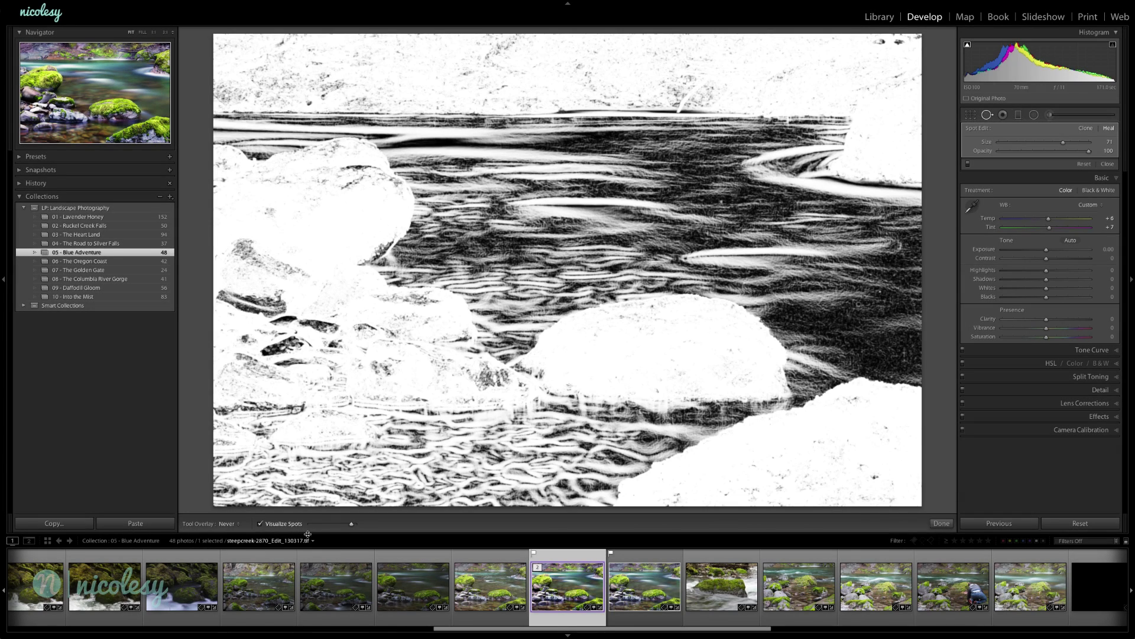
{"action": "key", "text": "a"}
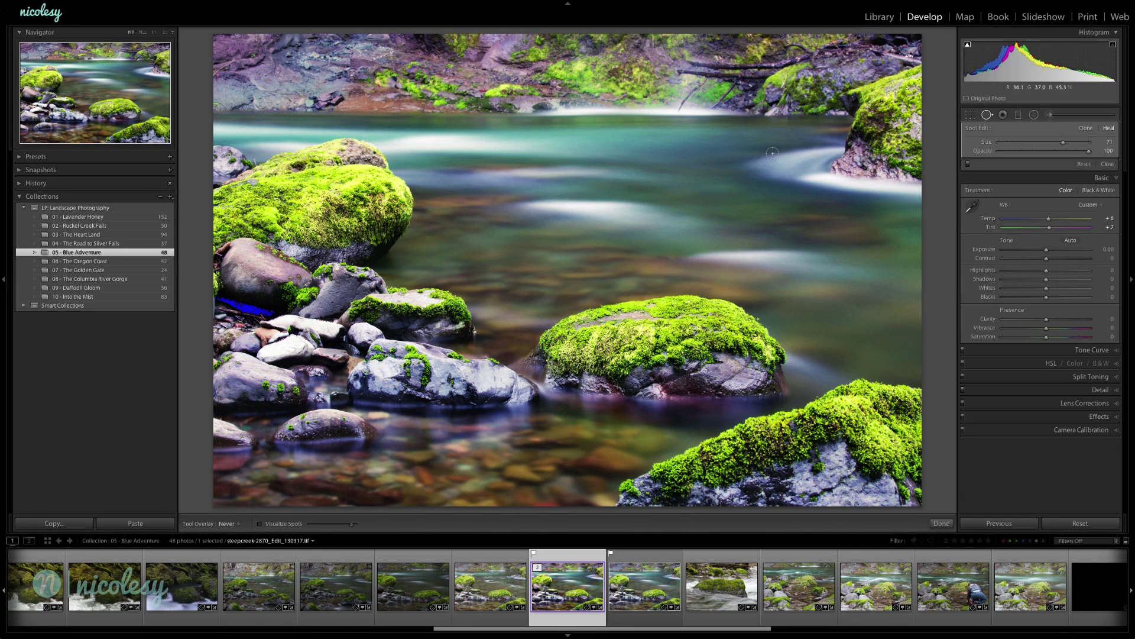
Set the spot brush to size 35, scan the creek at 1:1 with Visualize Spots, then fit.
{"action": "key", "text": "z"}
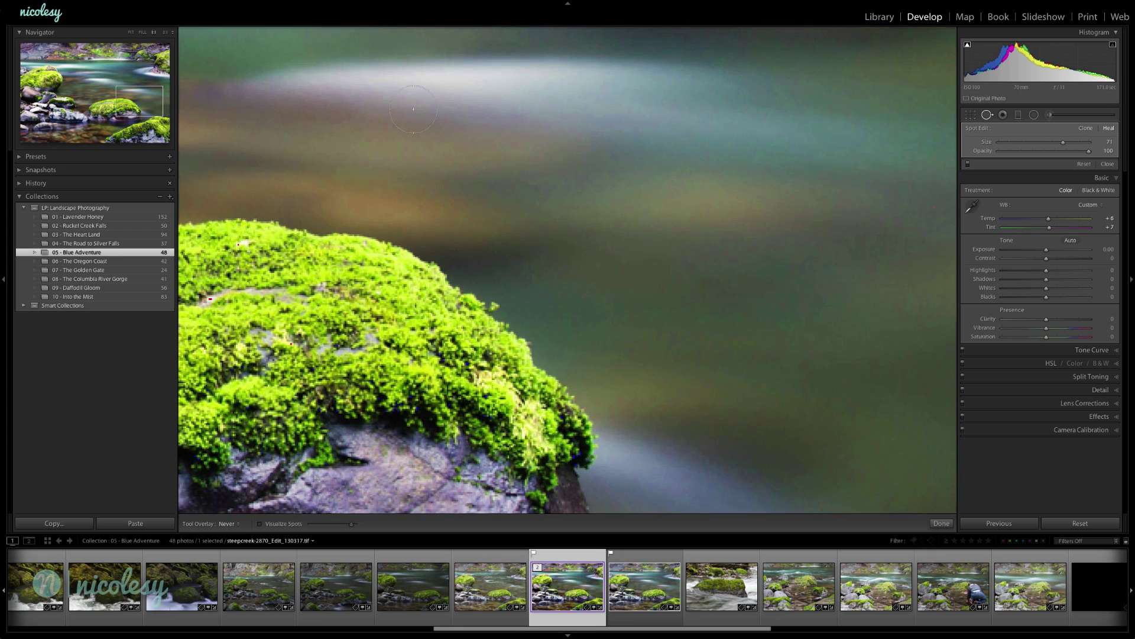
{"action": "left_click_drag", "start_coordinate": [617, 96], "coordinate": [629, 301]}
{"action": "mouse_move", "coordinate": [621, 136]}
{"action": "left_mouse_down"}
{"action": "mouse_move", "coordinate": [644, 270]}
{"action": "mouse_move", "coordinate": [738, 355]}
{"action": "left_mouse_up"}
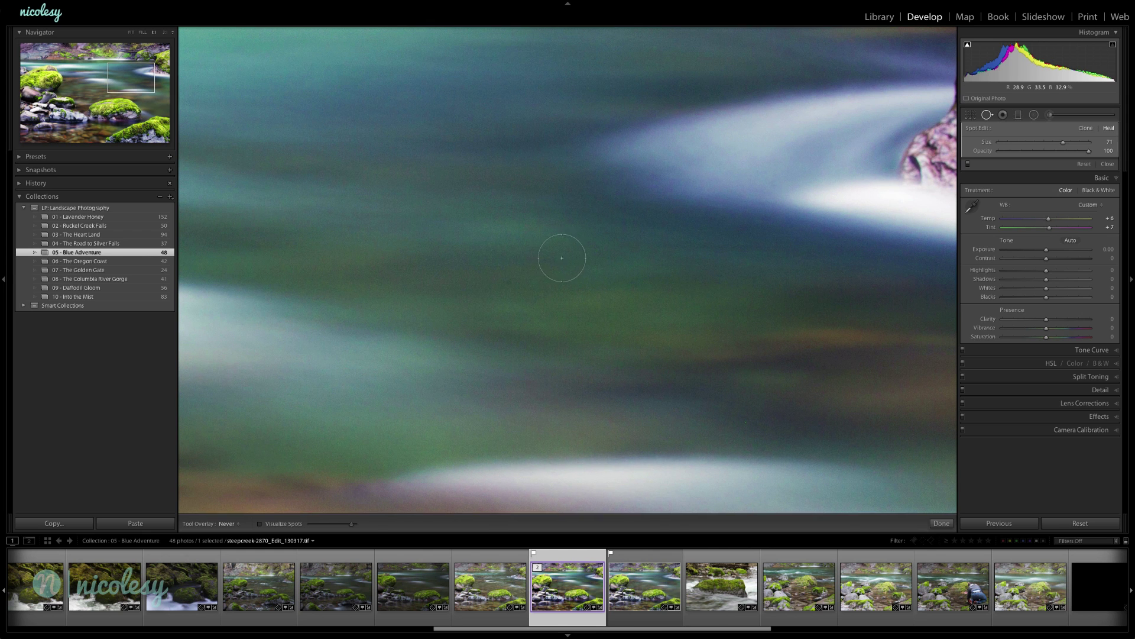
{"action": "scroll", "coordinate": [518, 288], "scroll_direction": "down", "scroll_amount": 5}
{"action": "left_click", "coordinate": [259, 523]}
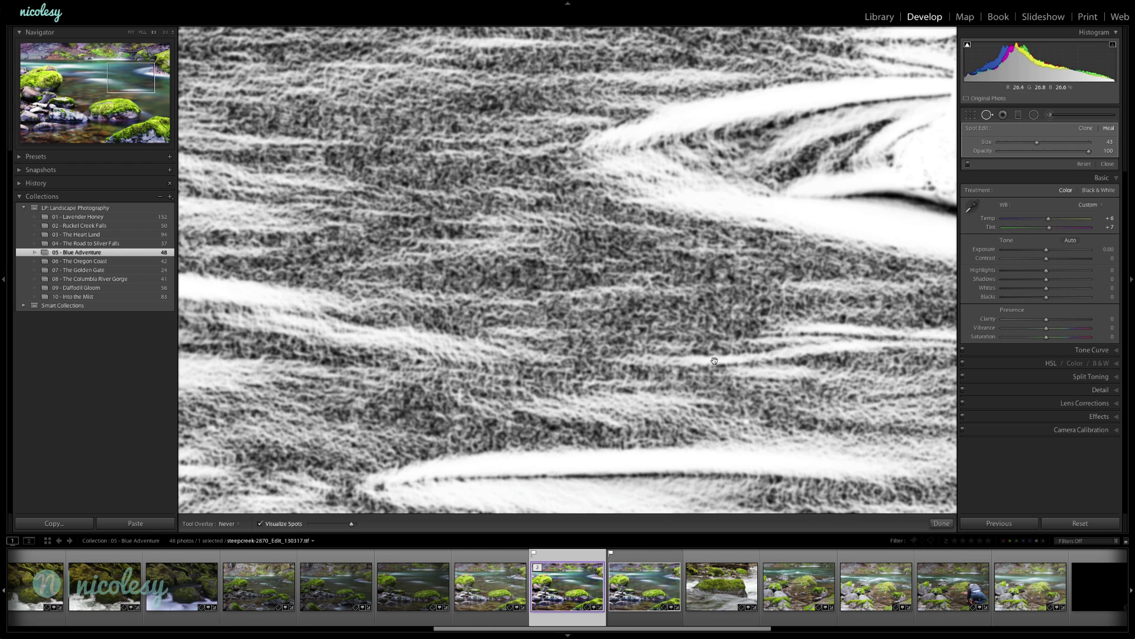
{"action": "left_click_drag", "start_coordinate": [714, 361], "coordinate": [690, 228]}
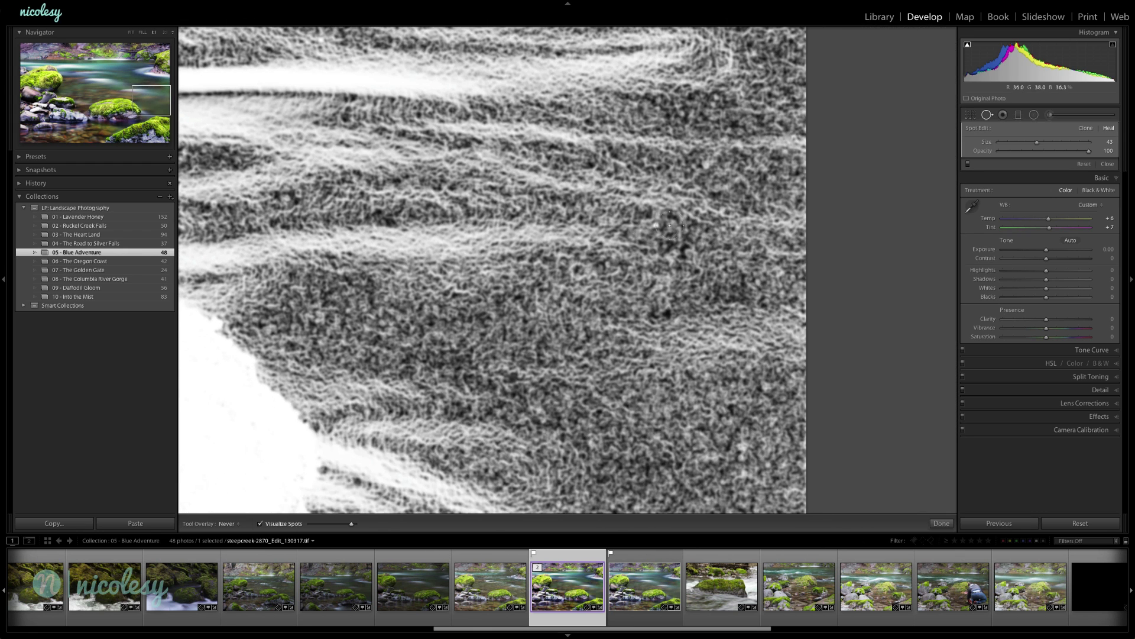
{"action": "left_click", "coordinate": [259, 524]}
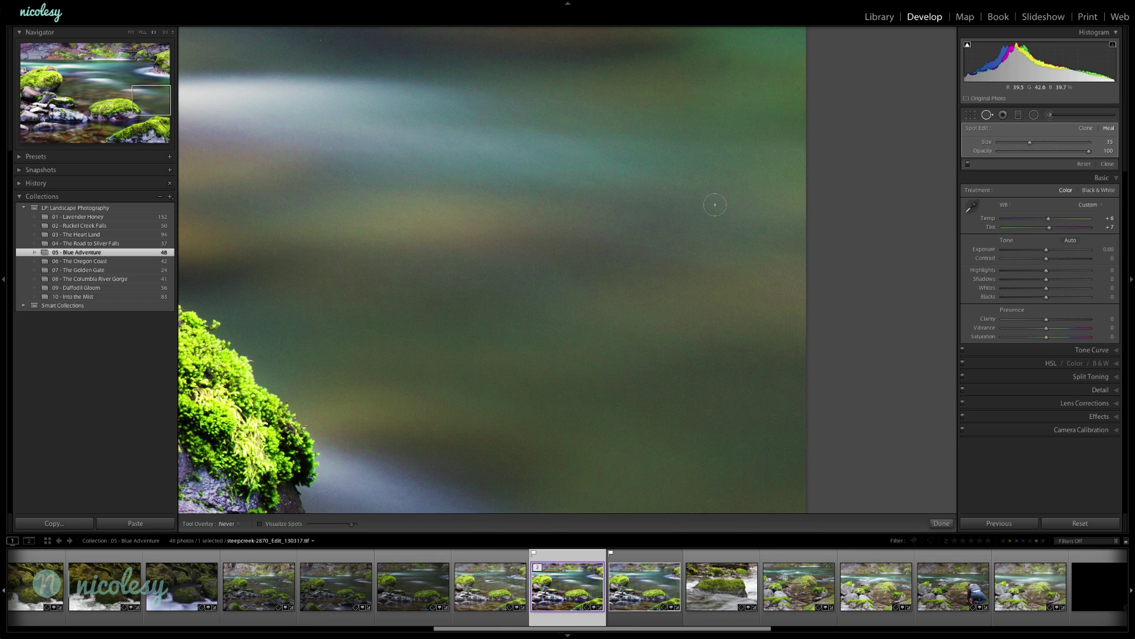
{"action": "left_click", "coordinate": [260, 523]}
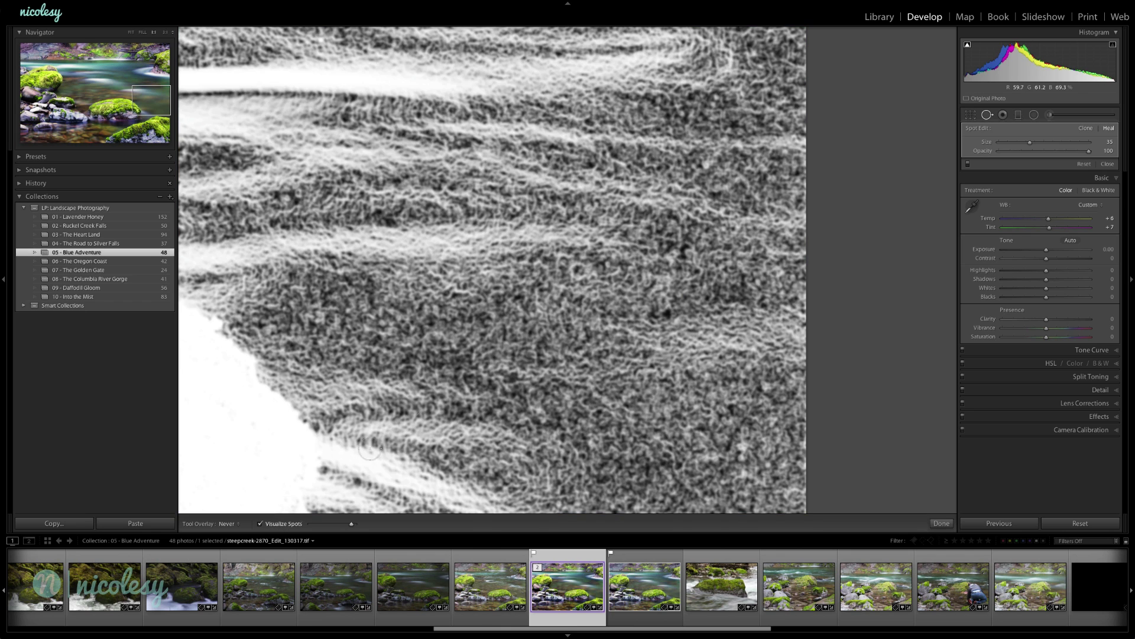
{"action": "left_click_drag", "start_coordinate": [501, 376], "coordinate": [532, 303]}
{"action": "left_click_drag", "start_coordinate": [860, 270], "coordinate": [448, 260]}
{"action": "left_click", "coordinate": [130, 32]}
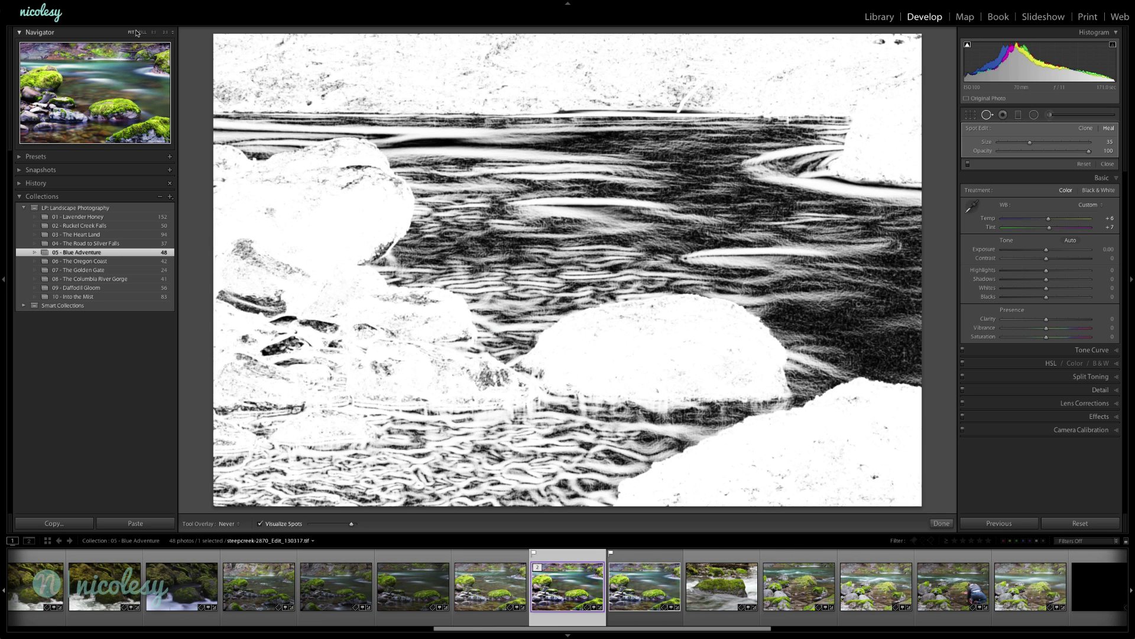
Exit Spot Removal and add a post-crop vignette: Amount −18, Midpoint 58, Roundness +17, Feather 62.
{"action": "left_click", "coordinate": [260, 523]}
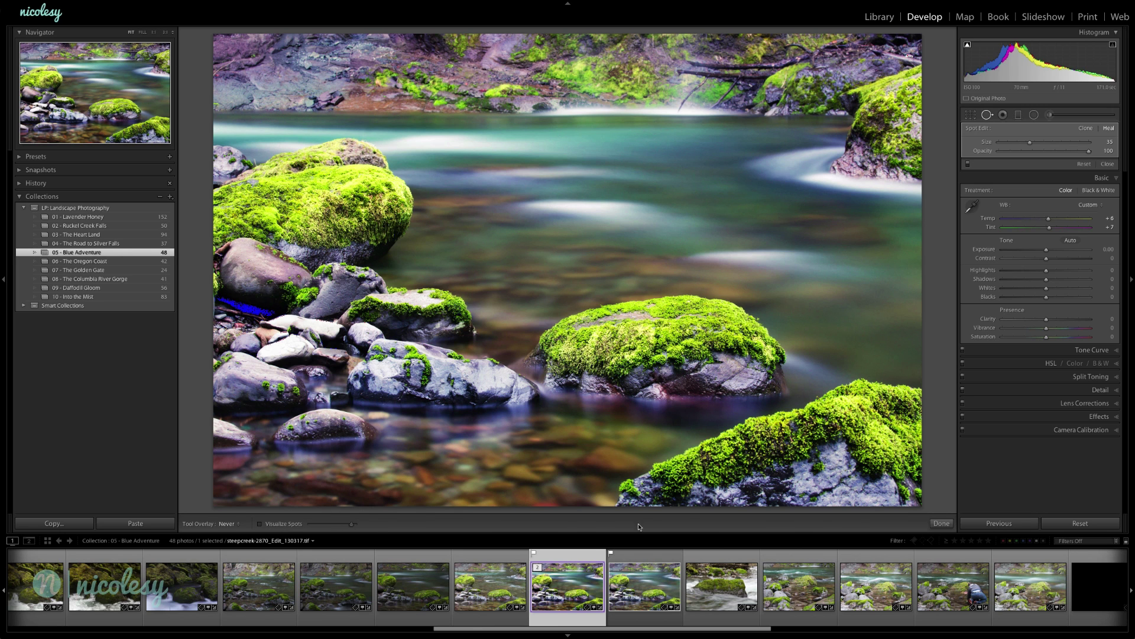
{"action": "left_click", "coordinate": [986, 116]}
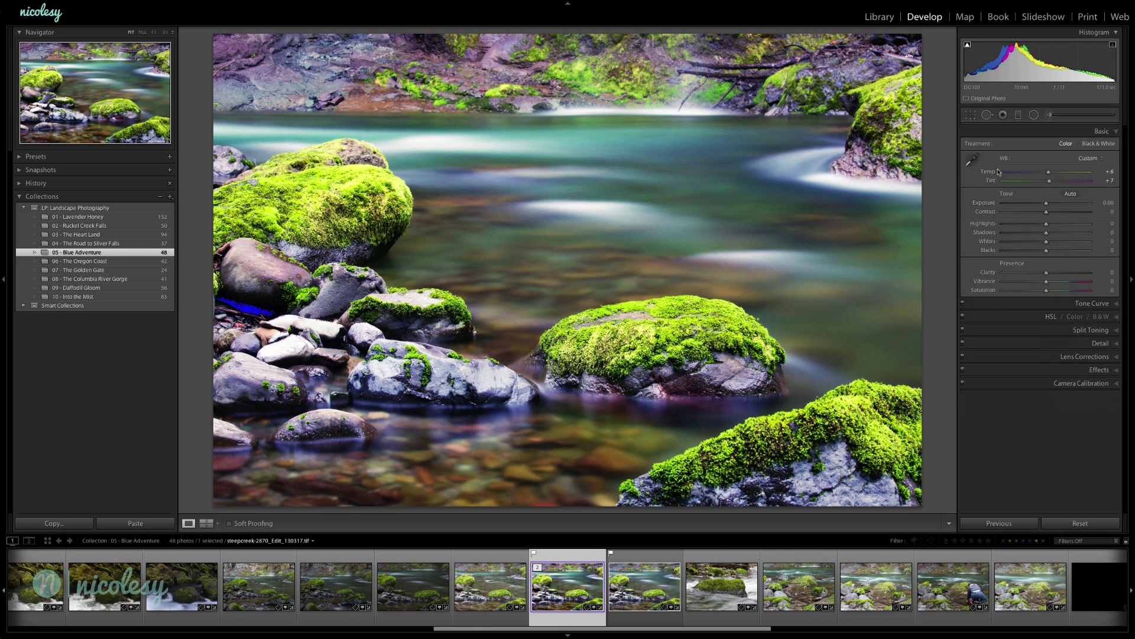
{"action": "left_click", "coordinate": [1116, 370]}
{"action": "left_click_drag", "start_coordinate": [1007, 228], "coordinate": [1016, 254]}
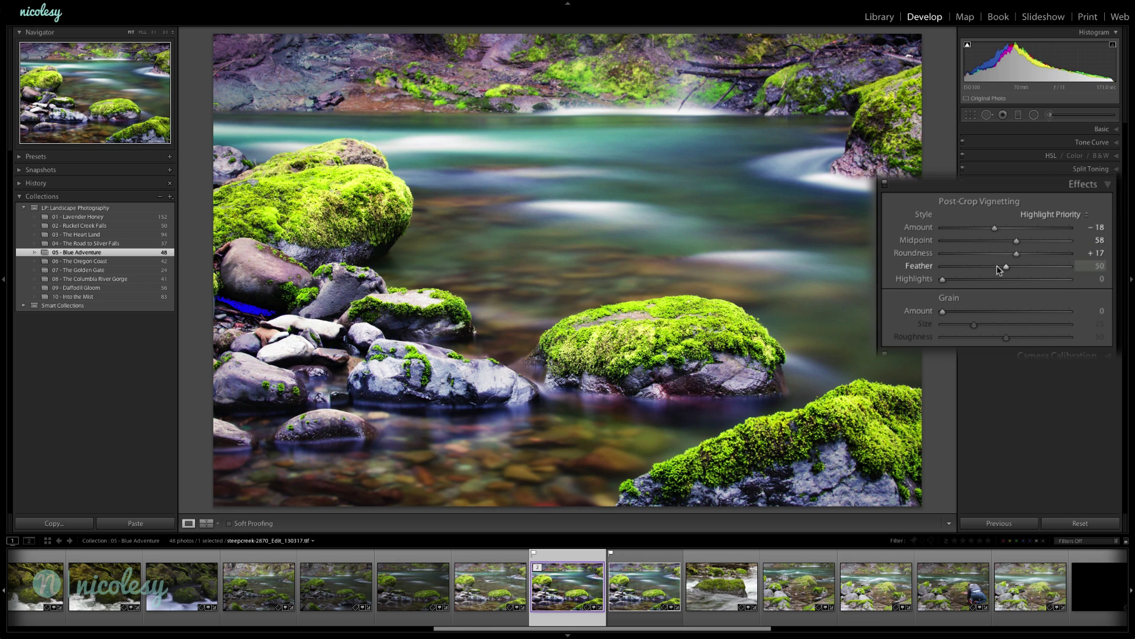
{"action": "left_click", "coordinate": [963, 209]}
{"action": "left_click", "coordinate": [964, 209]}
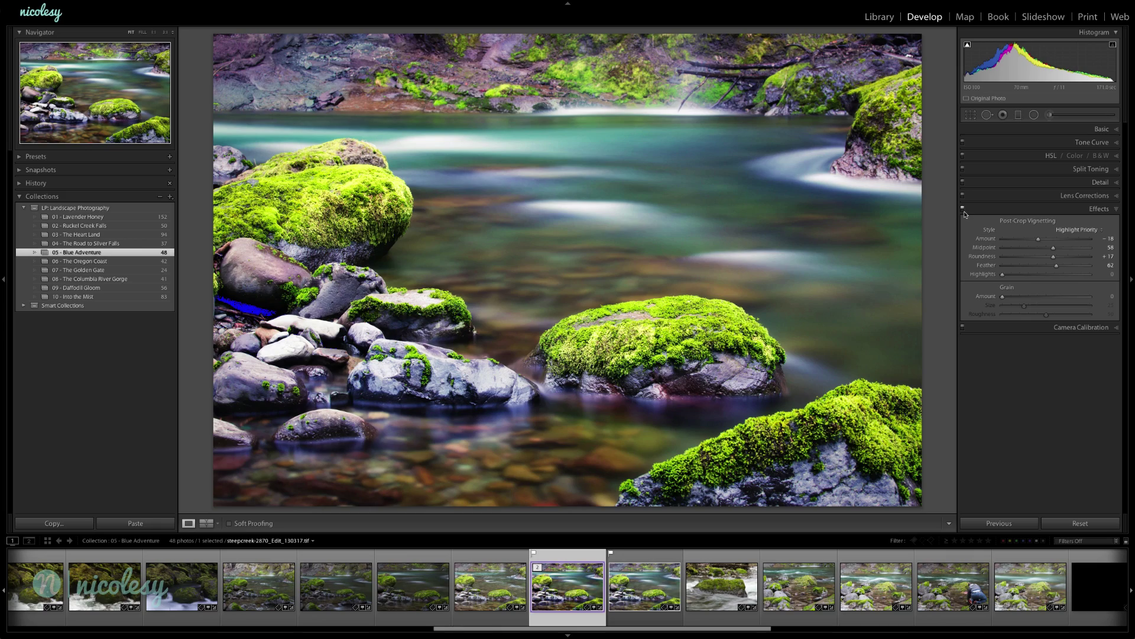